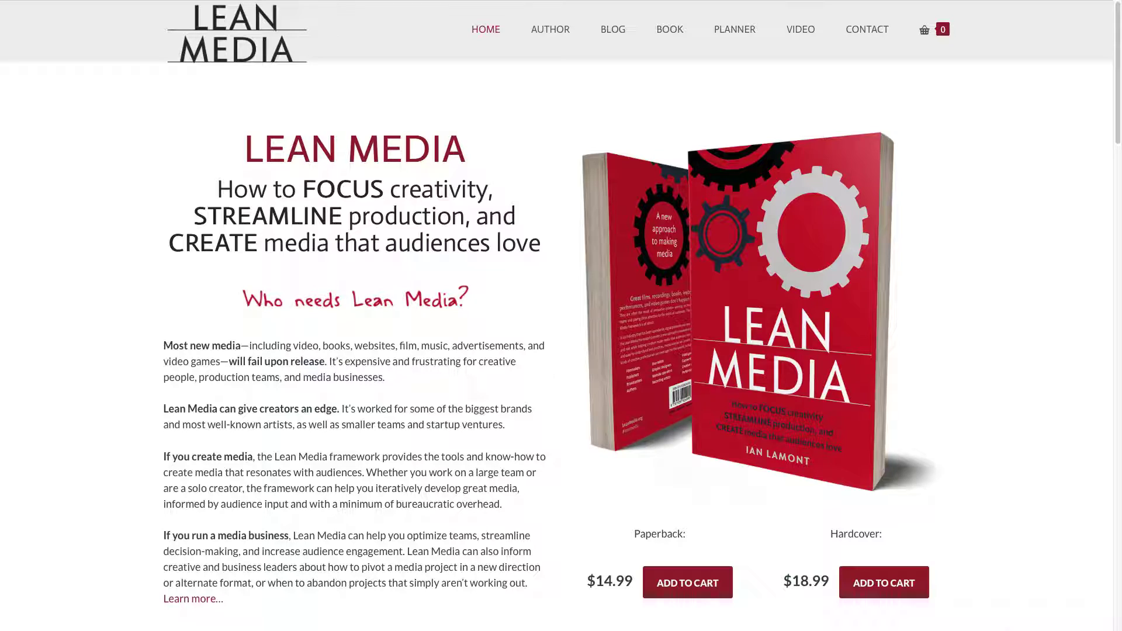
Bring up the macOS app switcher from the Lean Media home page.
key("super+Tab")
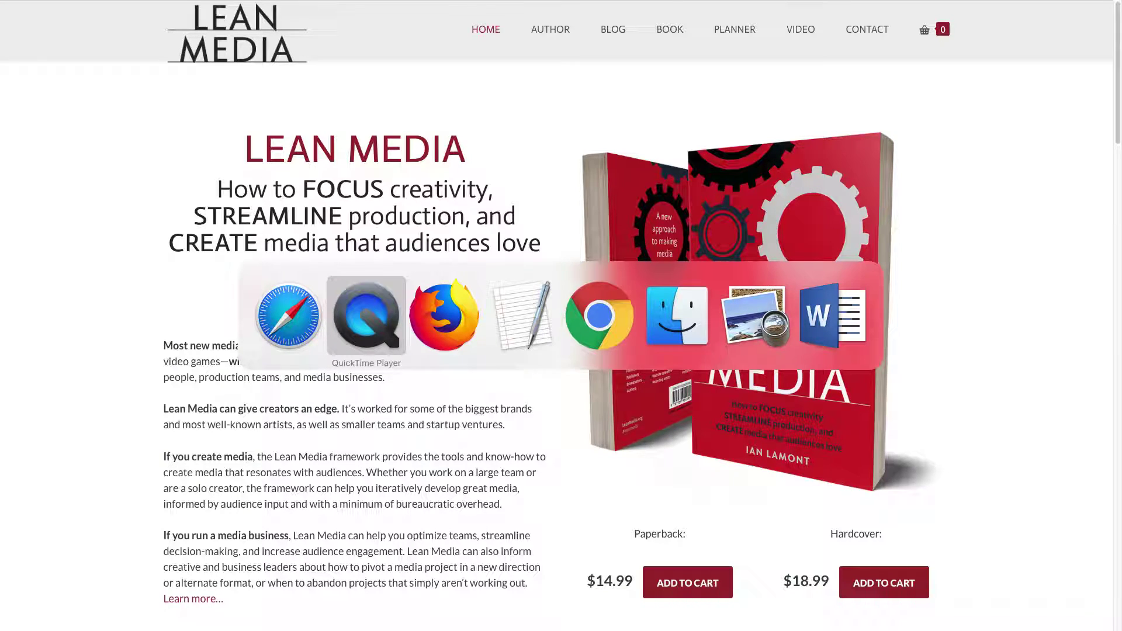
Switch to Firefox's Amazon Dropbox book page and select its title, description and About the Author text.
key("super+Tab")
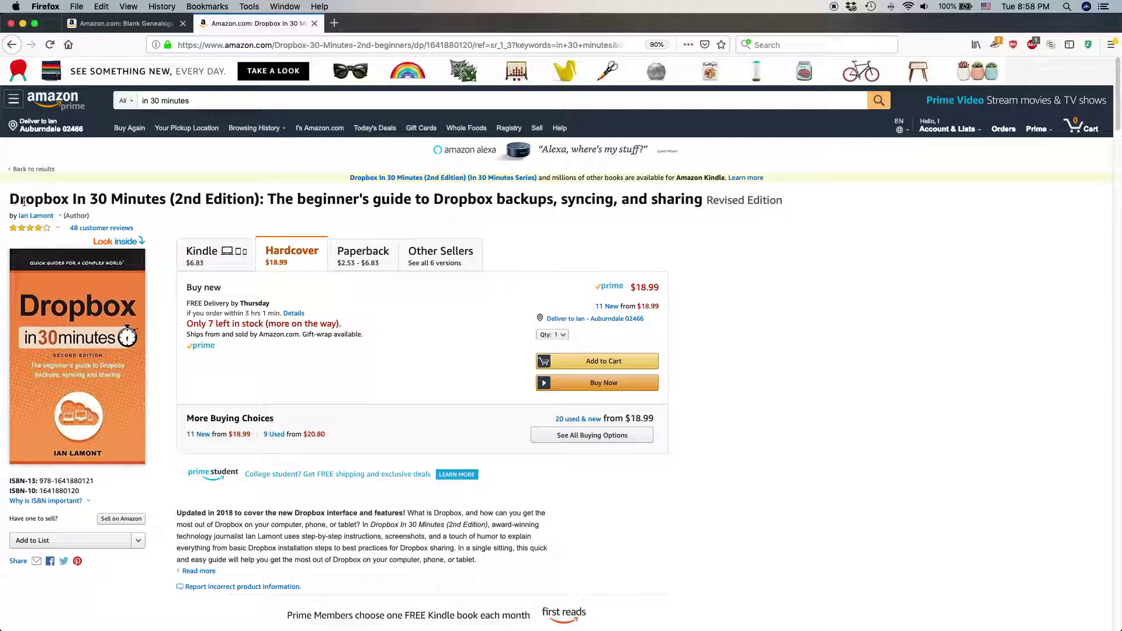
left_click_drag(10, 199, 703, 201)
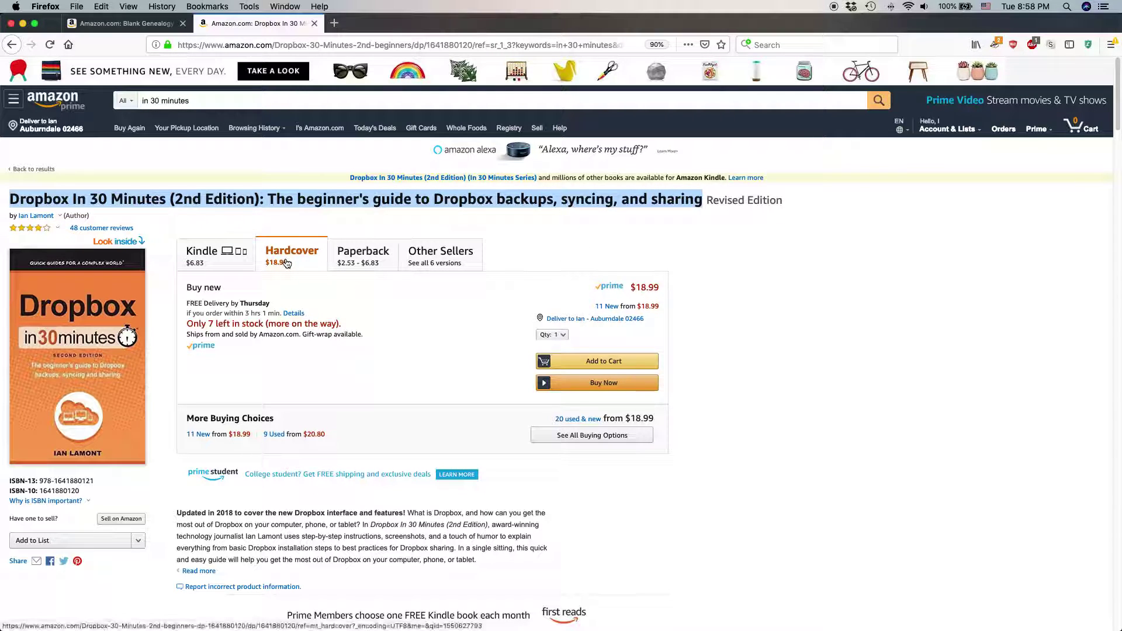
scroll(286, 262, "down", 7)
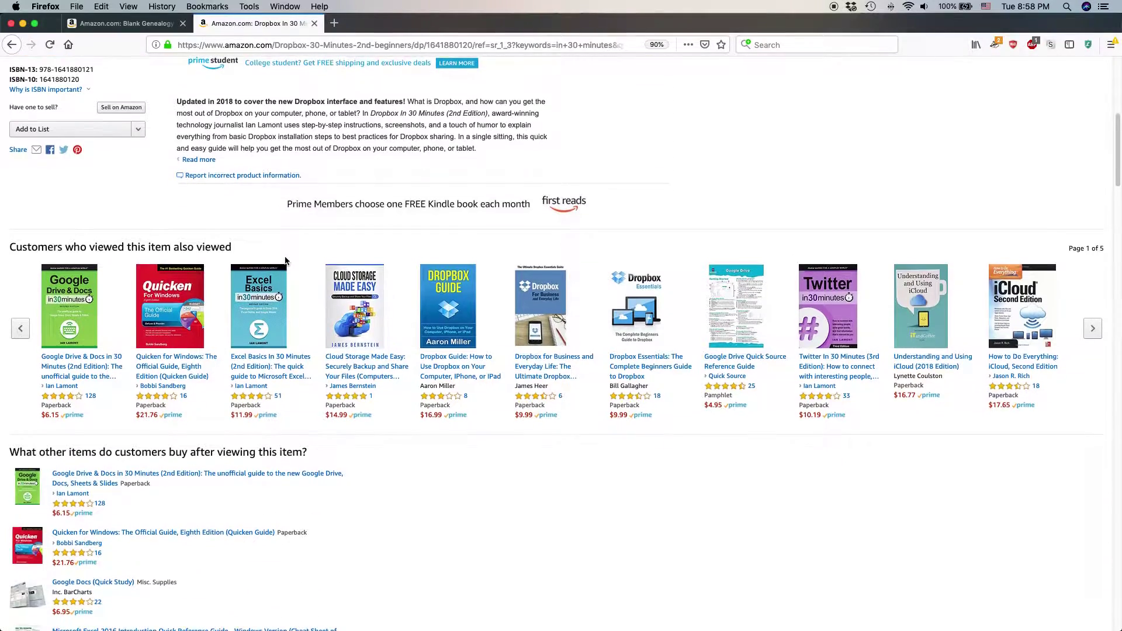
triple_click(313, 141)
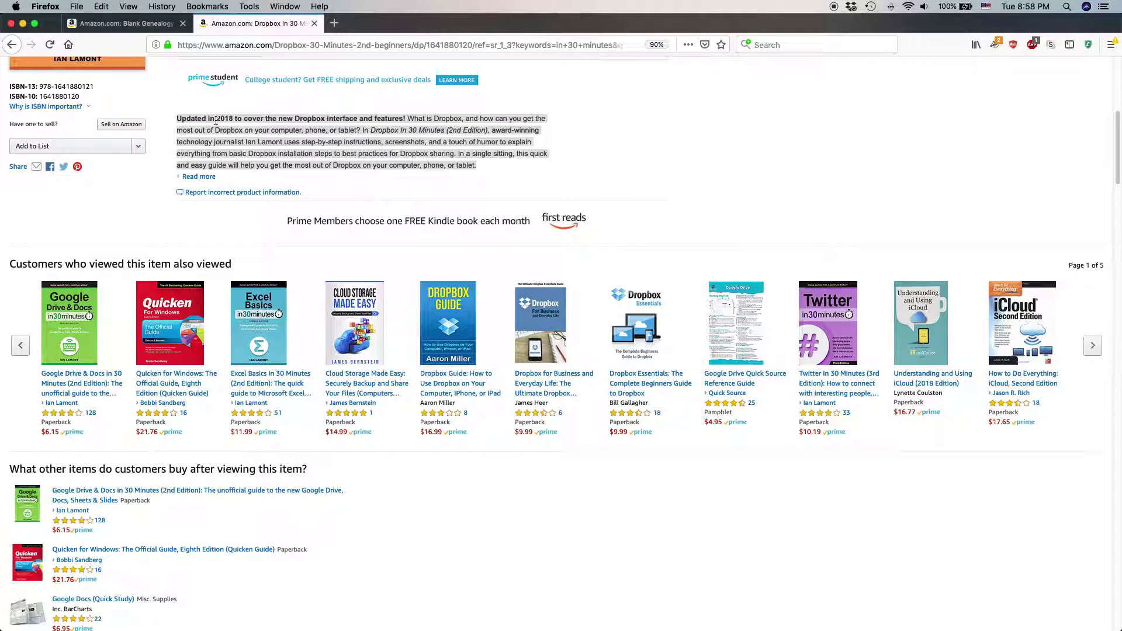
scroll(216, 120, "down", 13)
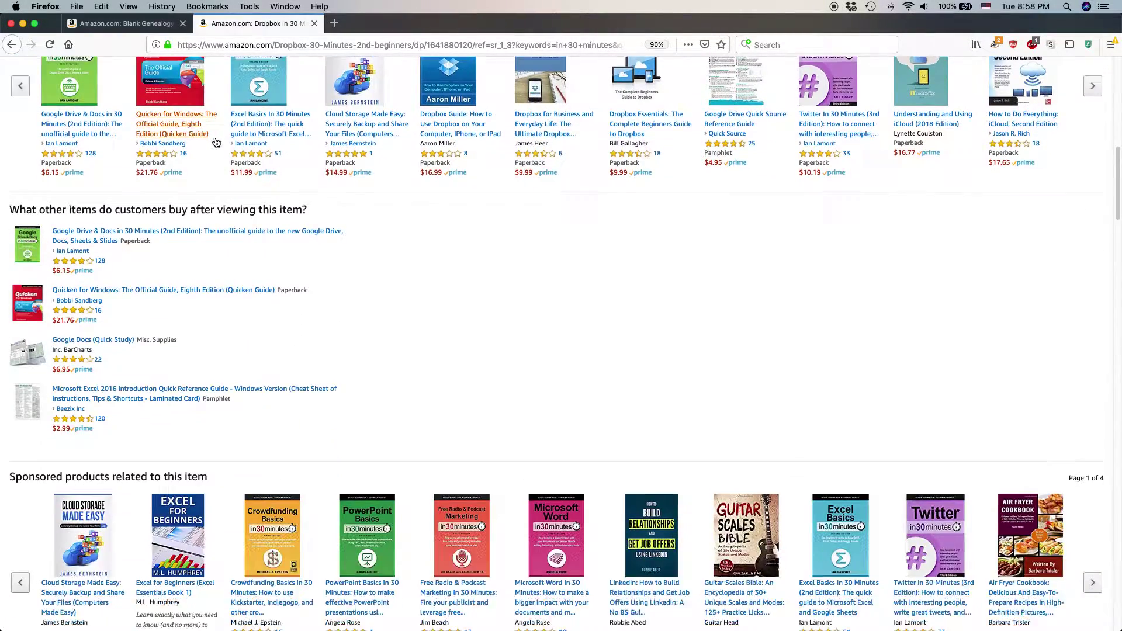
scroll(215, 143, "down", 3)
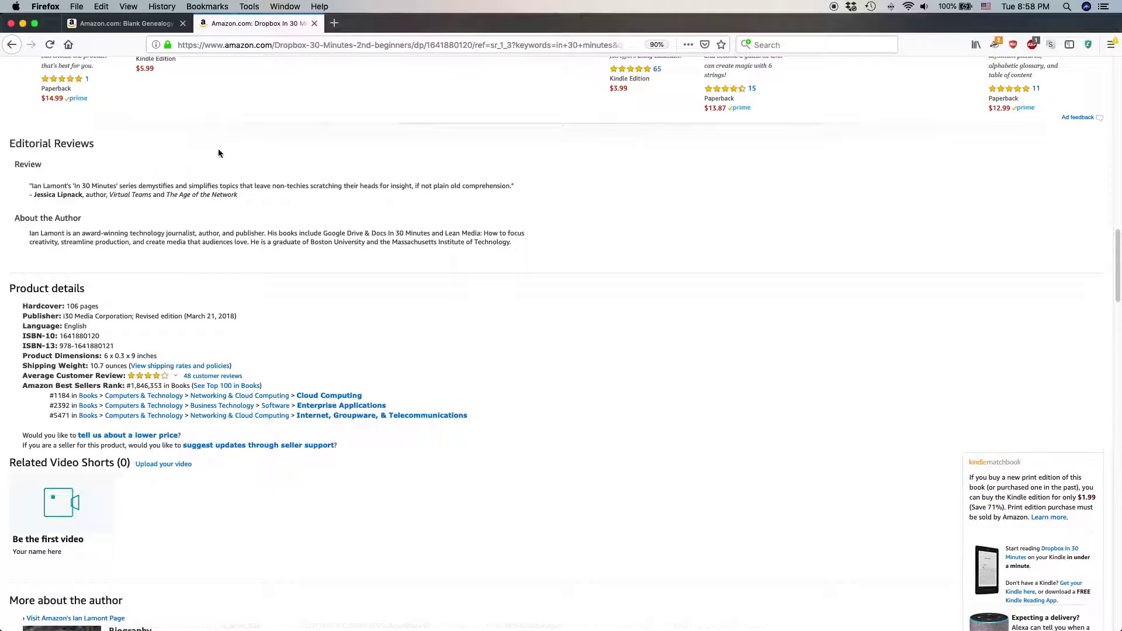
double_click(185, 233)
triple_click(185, 233)
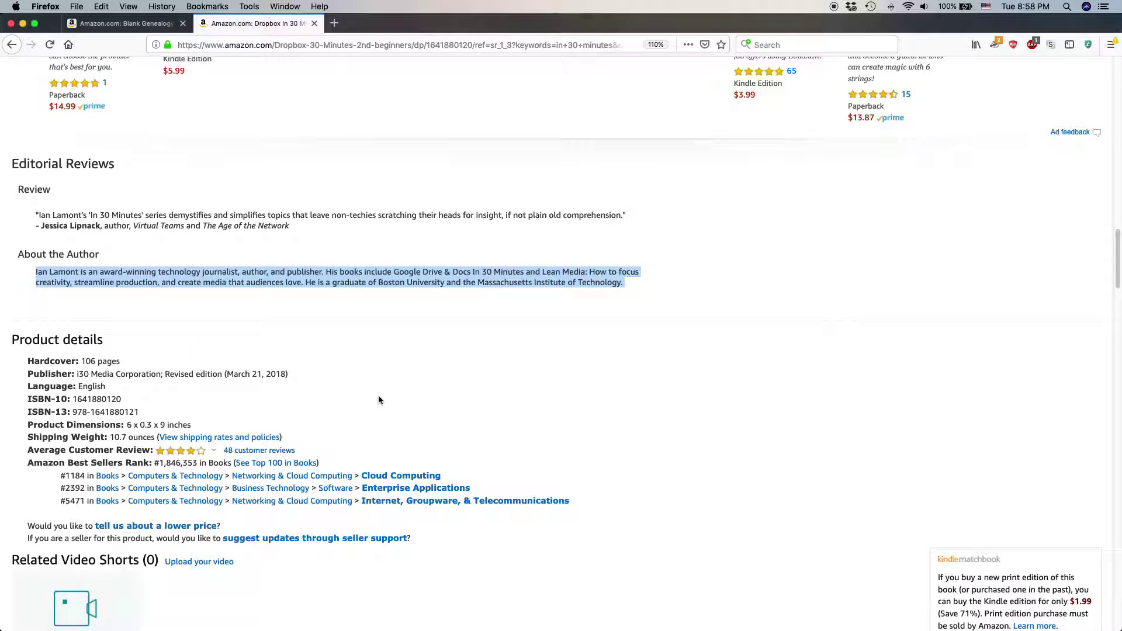
Zoom the page to 110%, read the first Biography paragraph, and scroll back to the top.
key("super+equal")
key("super+equal")
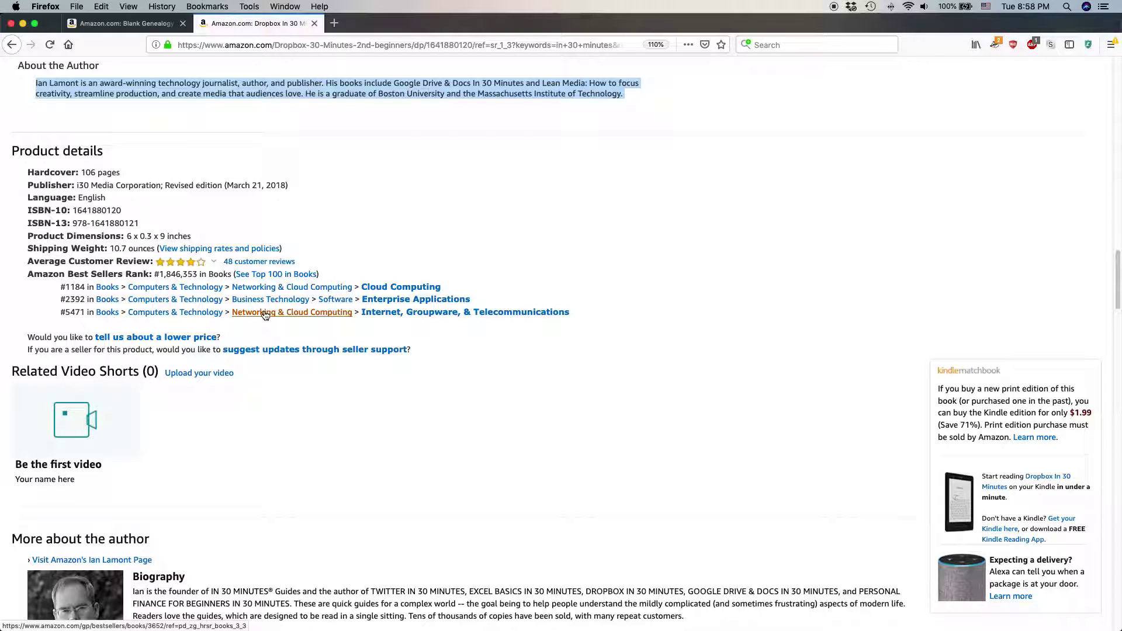
scroll(359, 465, "down", 3)
triple_click(374, 516)
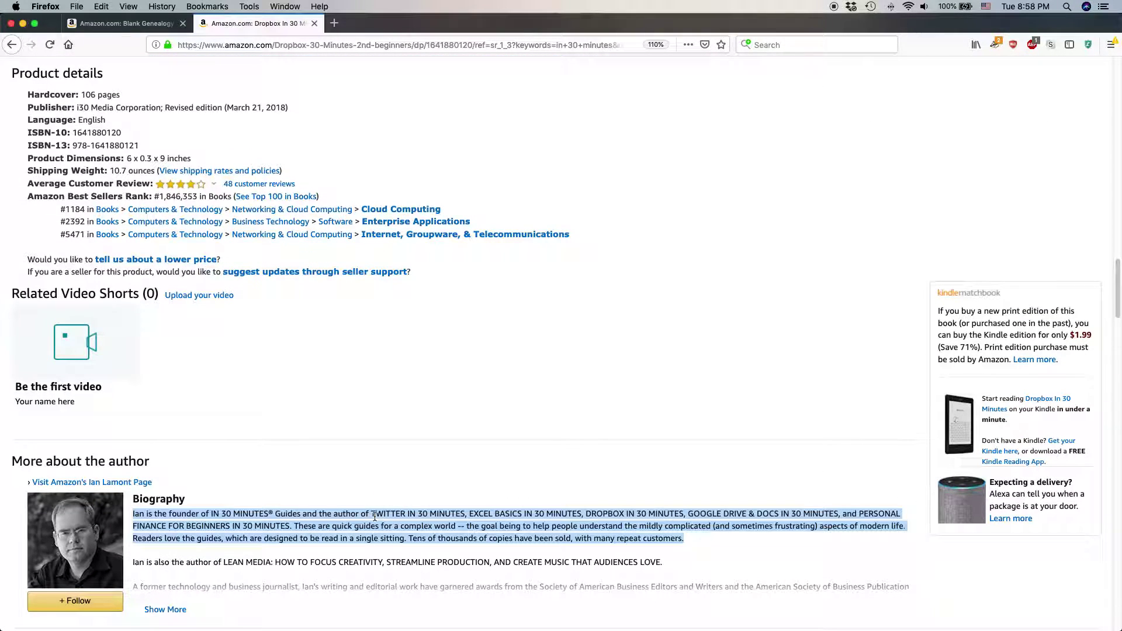
scroll(398, 388, "down", 2)
scroll(397, 388, "up", 10)
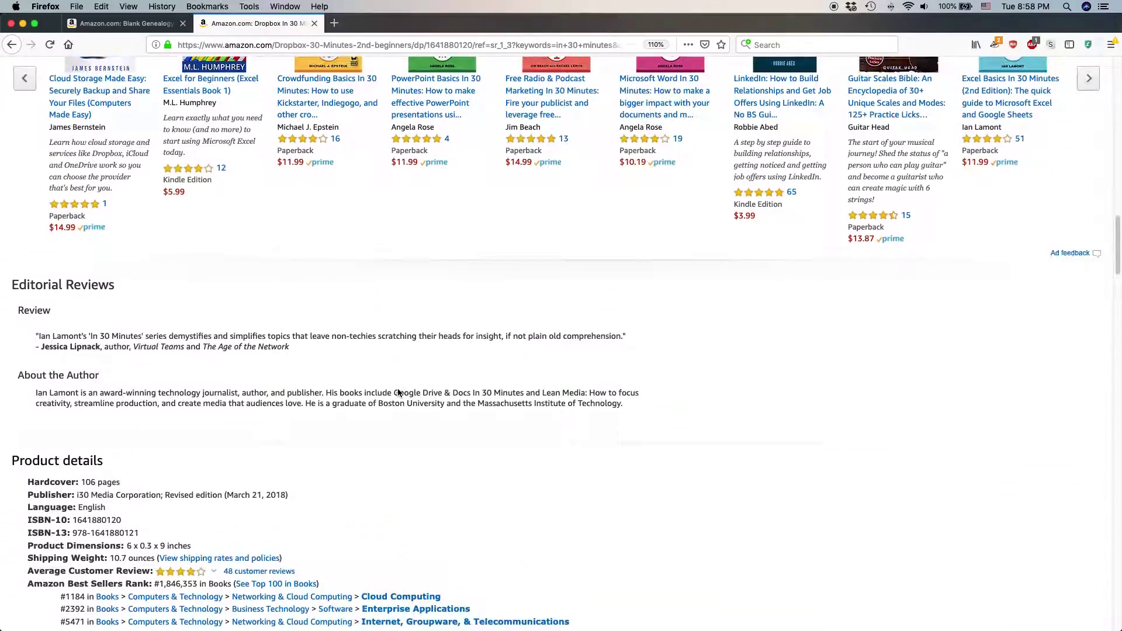
scroll(397, 388, "up", 8)
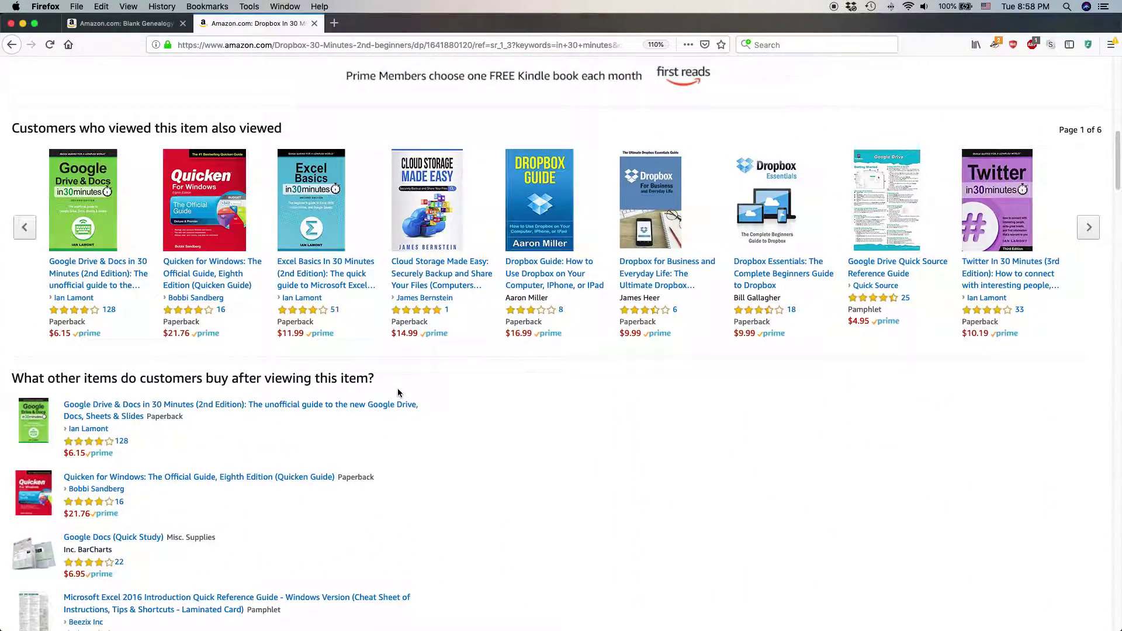
scroll(429, 409, "up", 12)
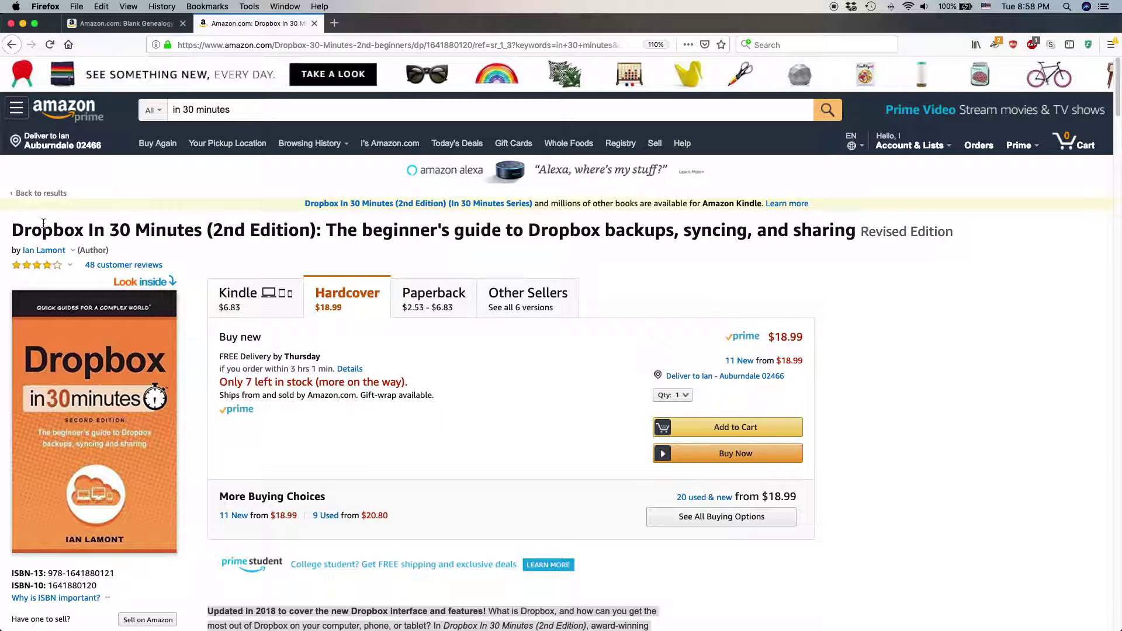
left_click_drag(15, 230, 854, 229)
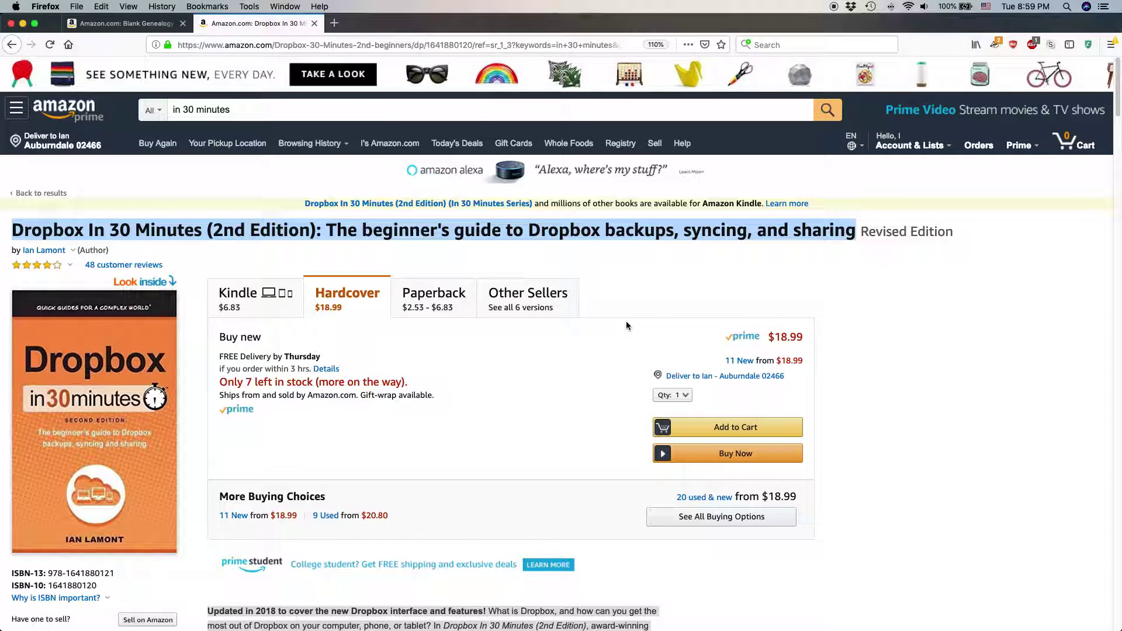
Switch to Chrome, close the Insights tab, and enlarge the window showing 2019 i30 Media Catalog.
key("super+Tab")
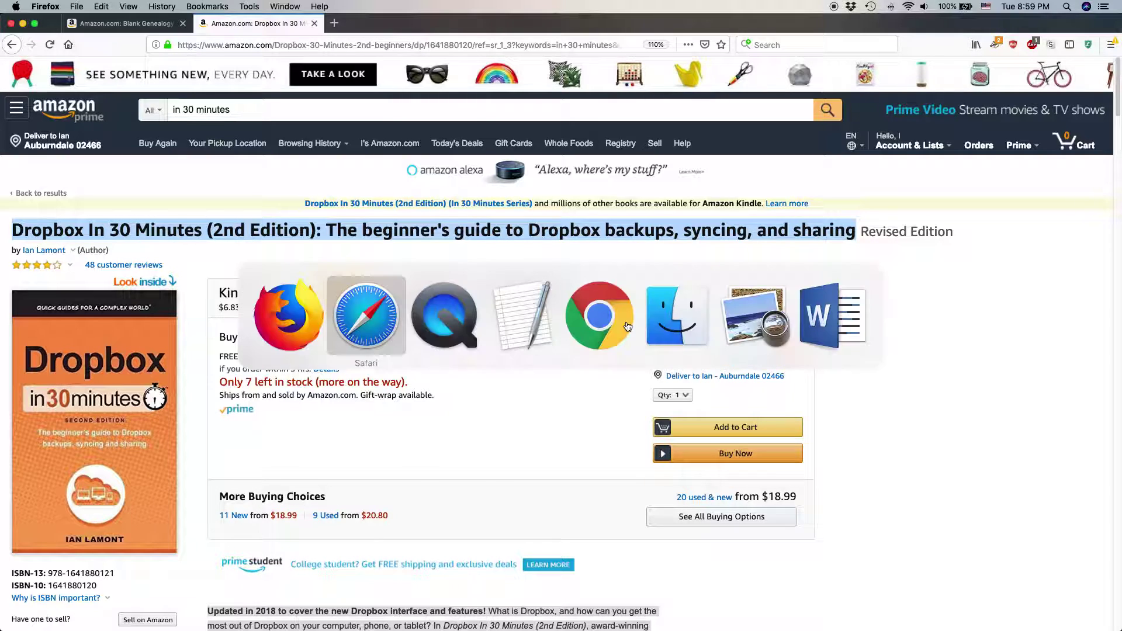
key("Tab")
key("Tab")
key("Tab")
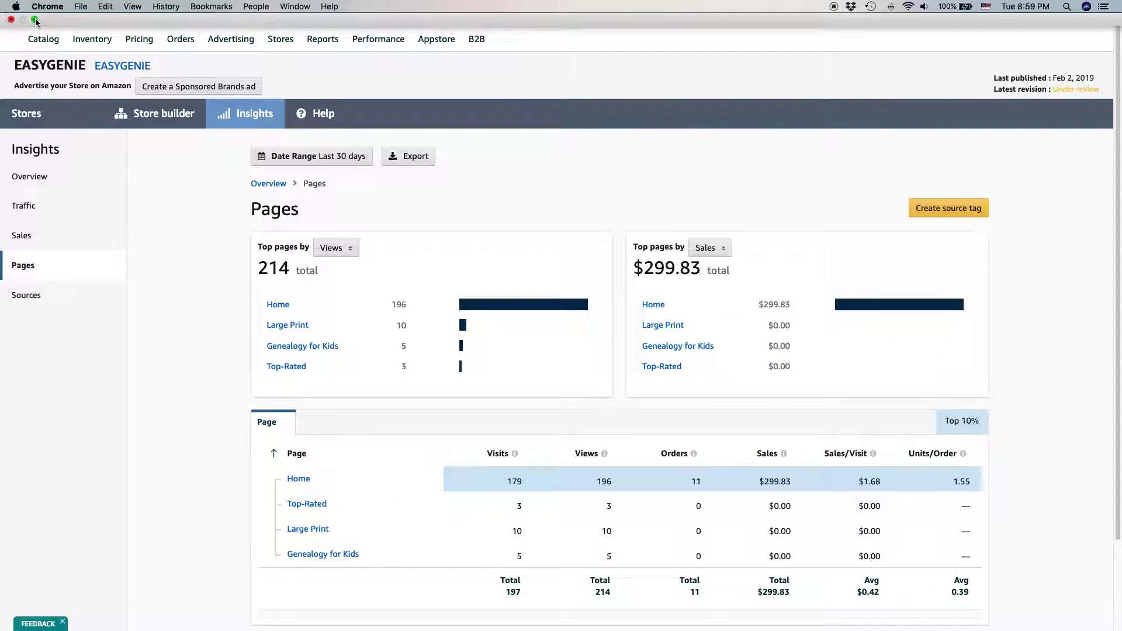
left_click(35, 22)
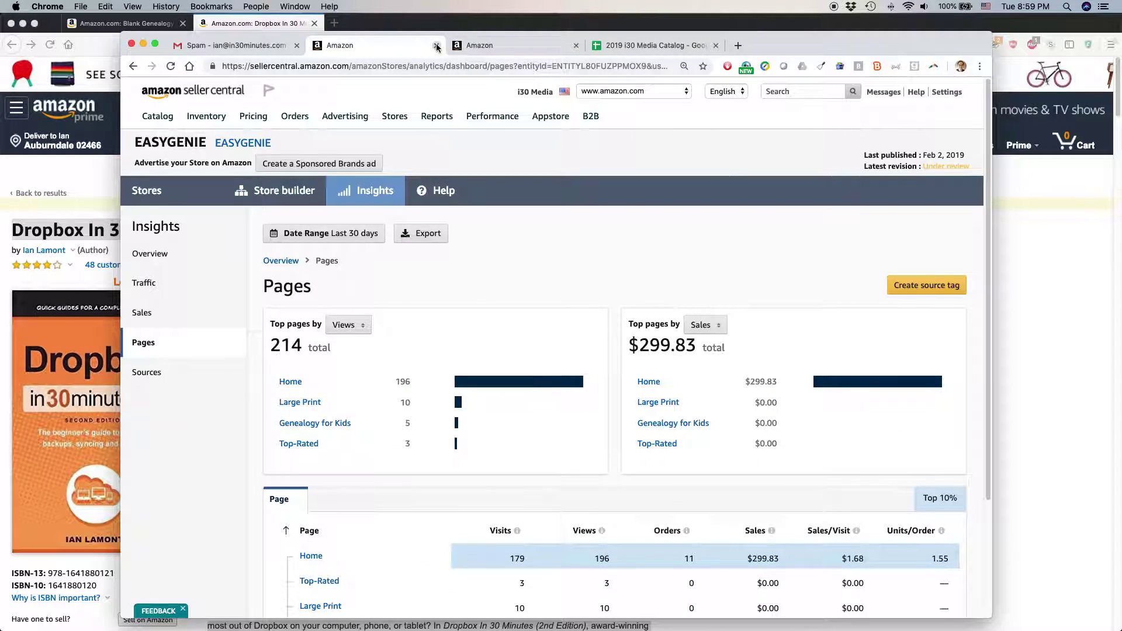
left_click(436, 46)
left_click(502, 45)
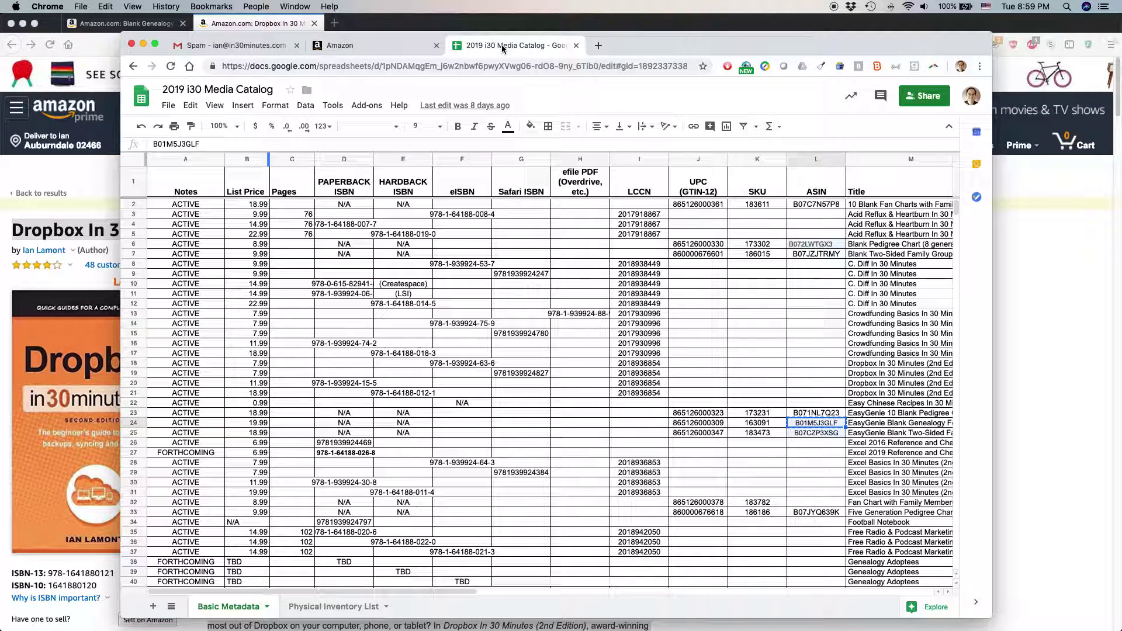
left_click_drag(633, 51, 532, 33)
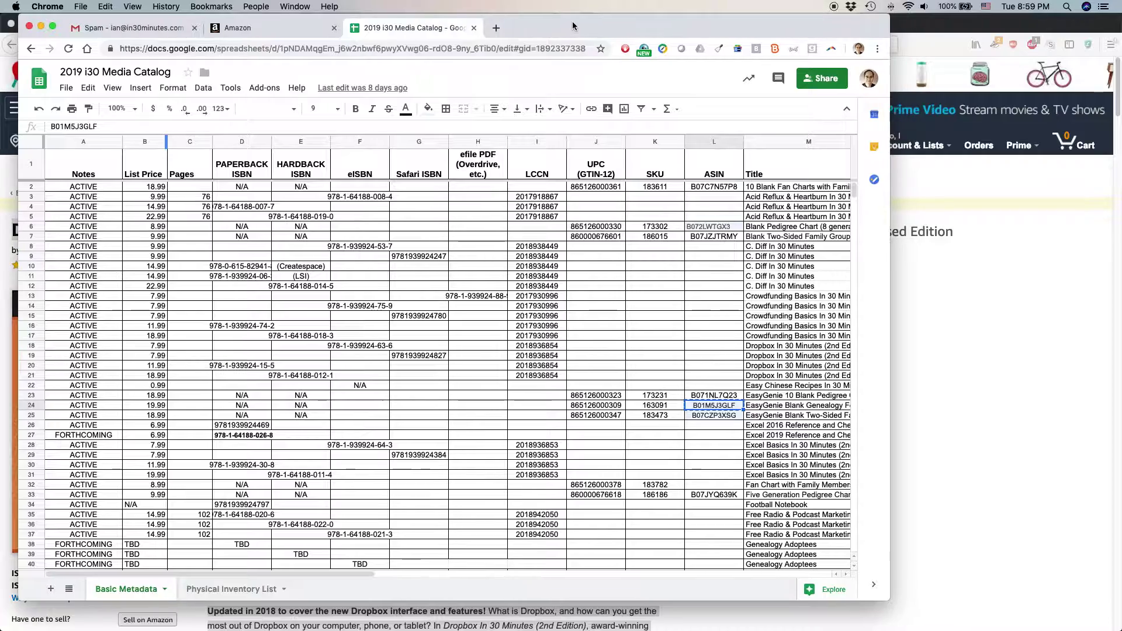
left_click_drag(890, 600, 1119, 618)
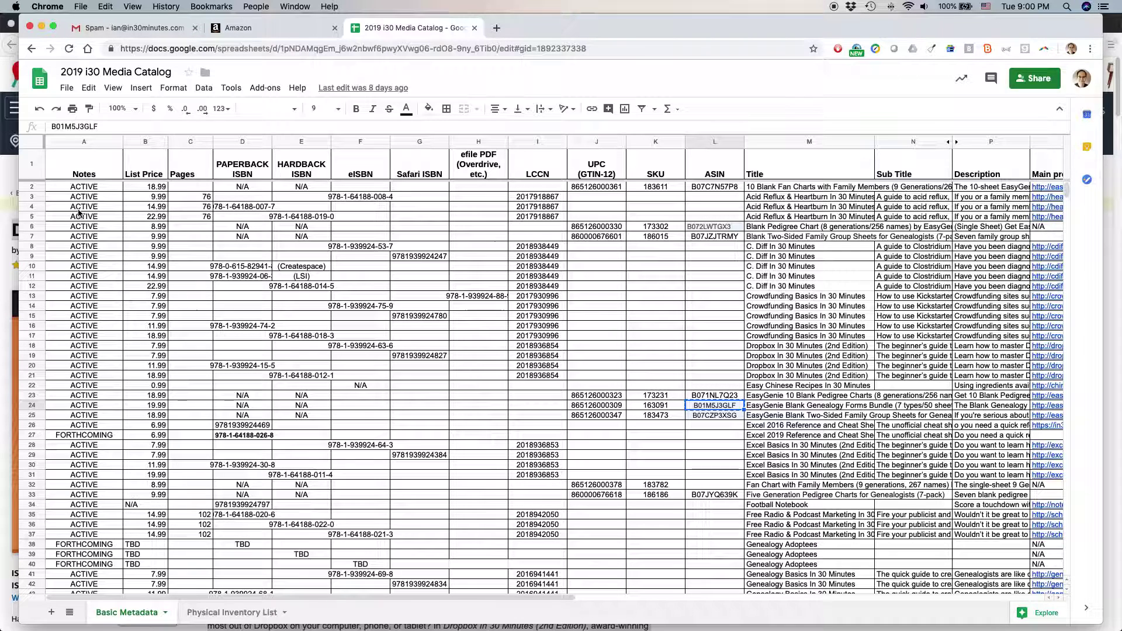
Check the row-1 headers Notes through ASIN and the first ASIN in L2, then return to Firefox.
left_click(80, 168)
left_click(150, 170)
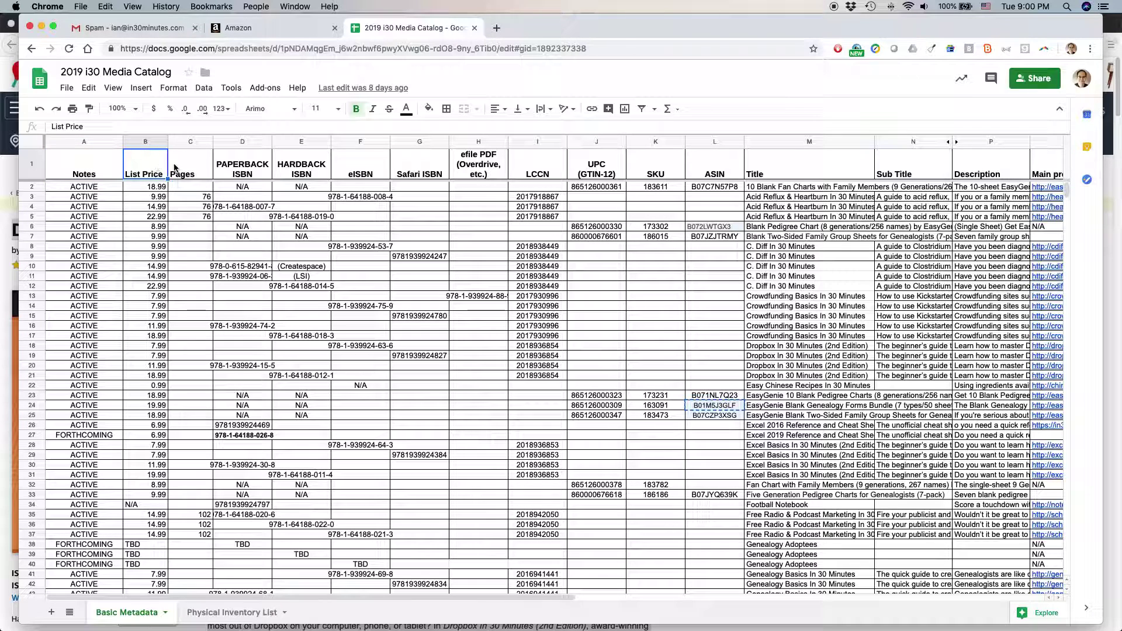
key("Right")
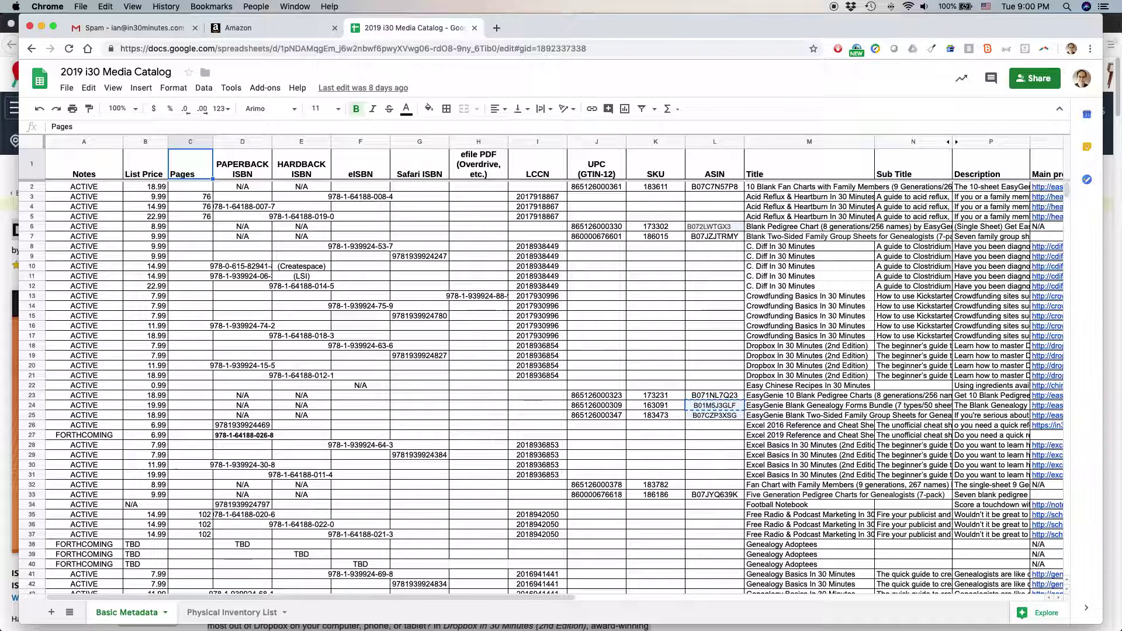
key("Right")
key("Right")
key("Right")
key("Right")
key("Right")
key("Right")
key("Right")
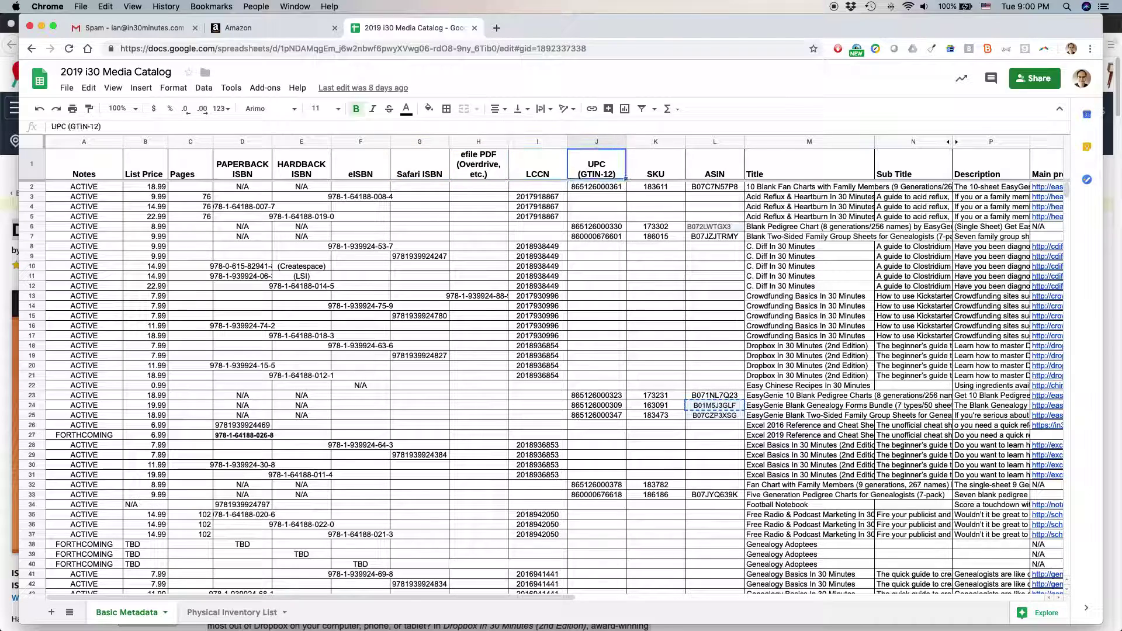
key("Right")
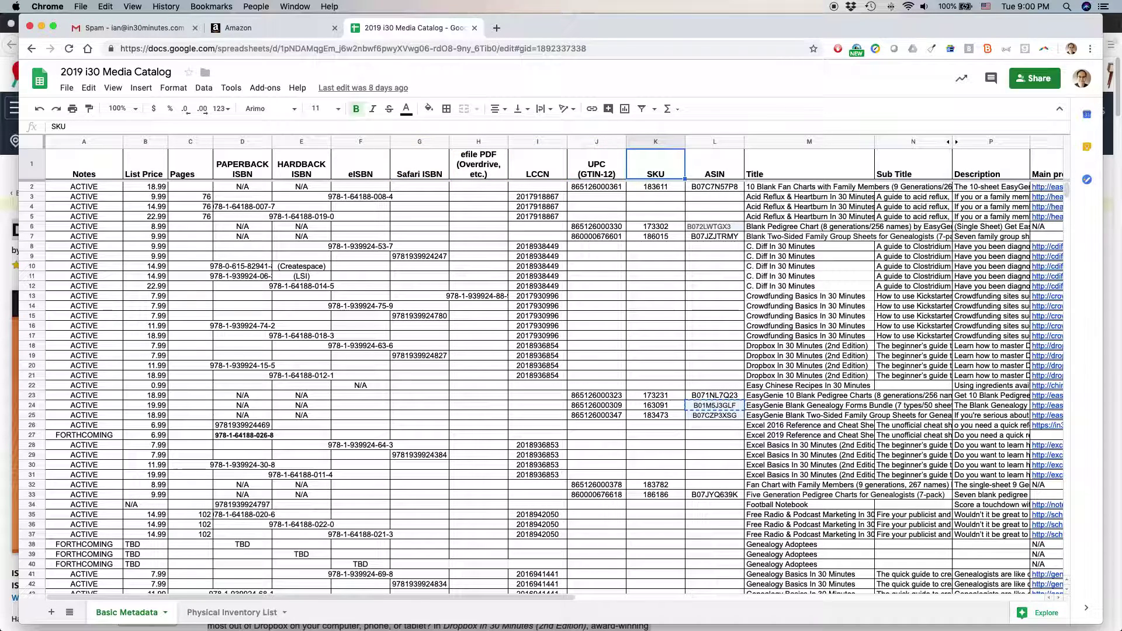
key("Right")
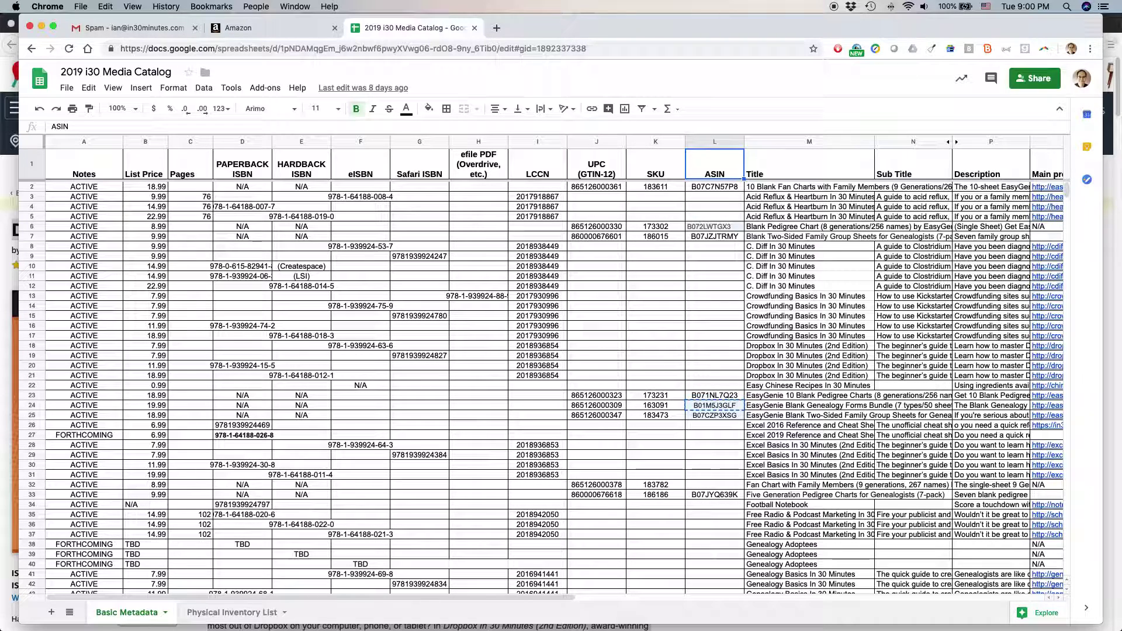
left_click(715, 186)
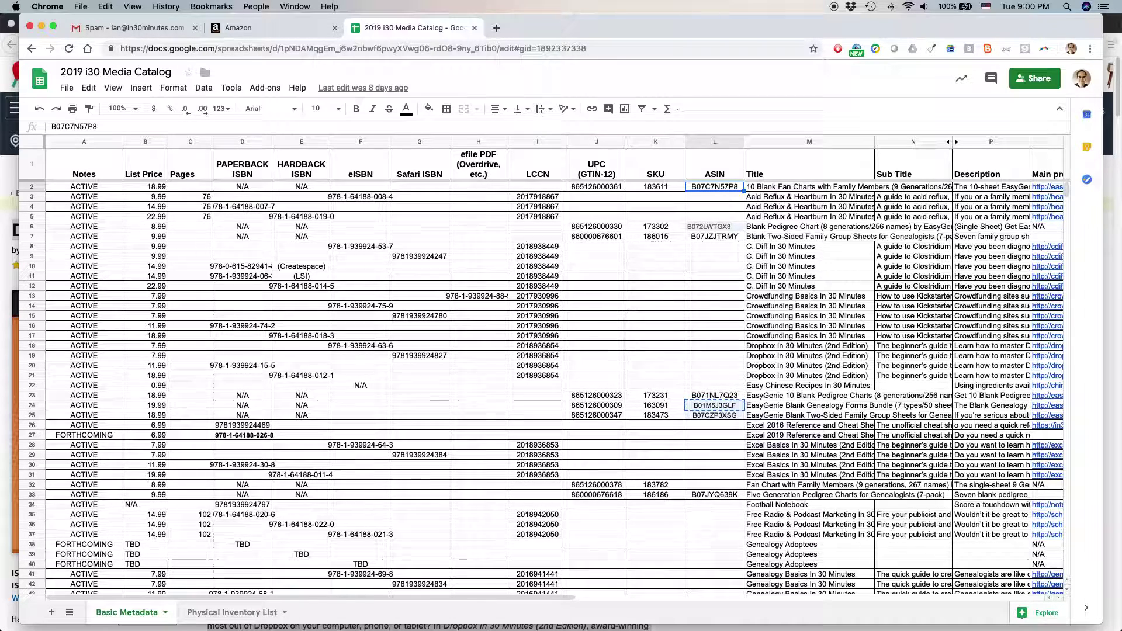
key("super+Tab")
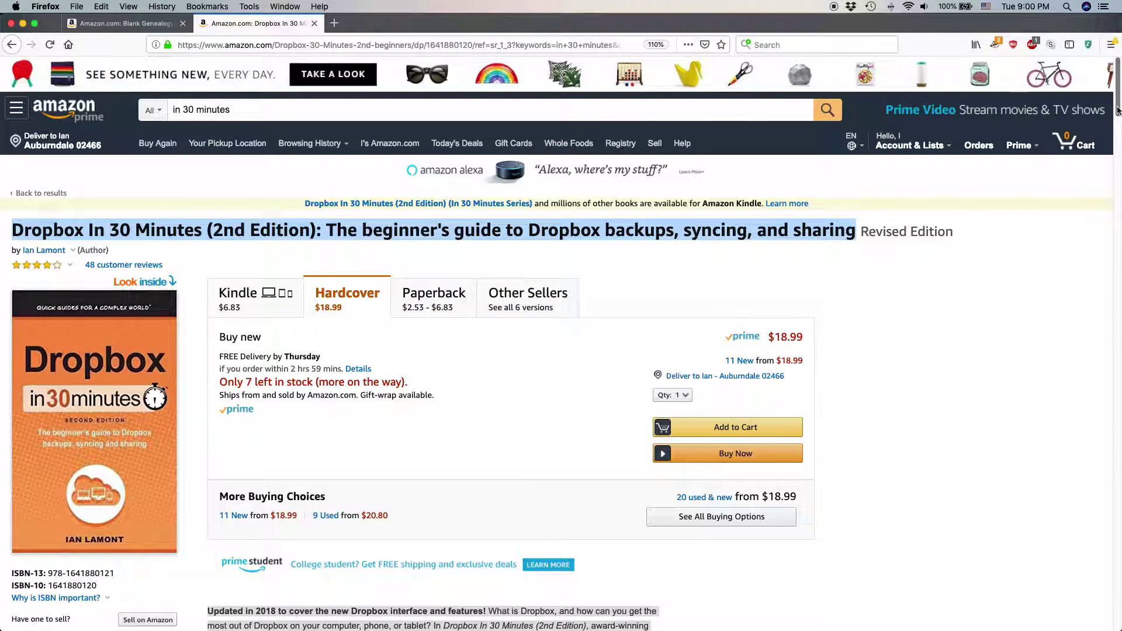
left_click_drag(1117, 110, 1078, 265)
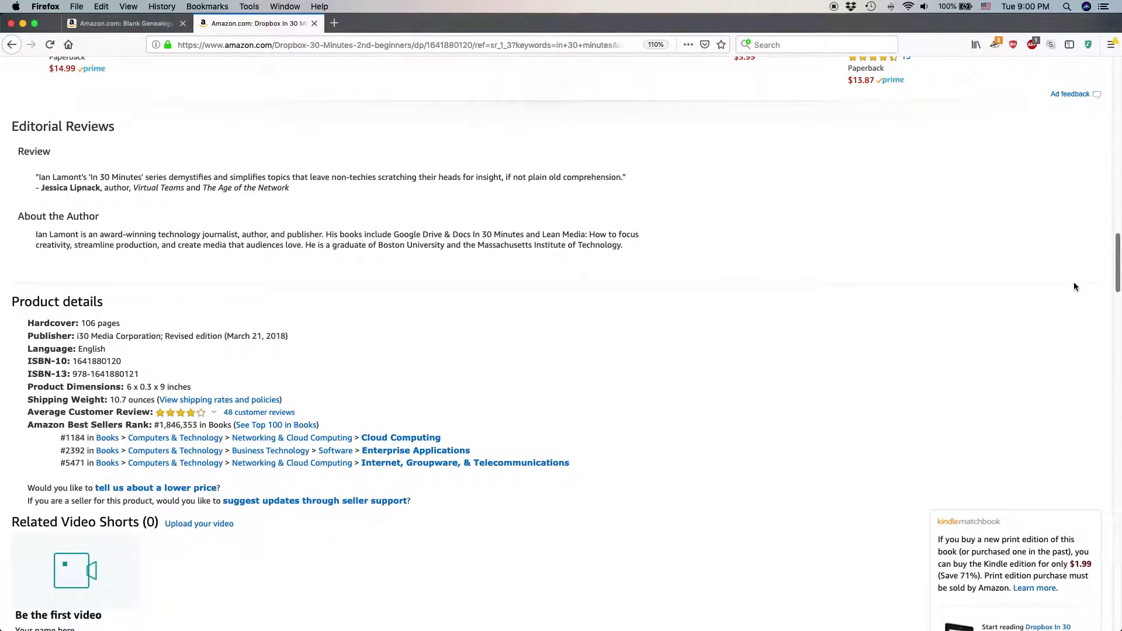
scroll(391, 341, "down", 1)
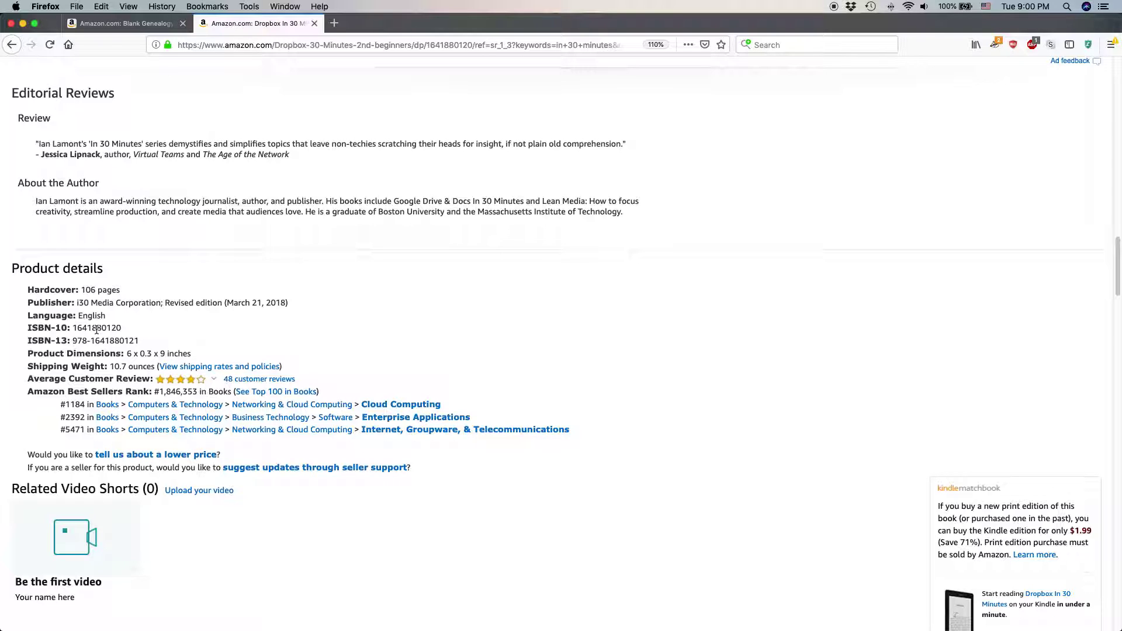
double_click(92, 328)
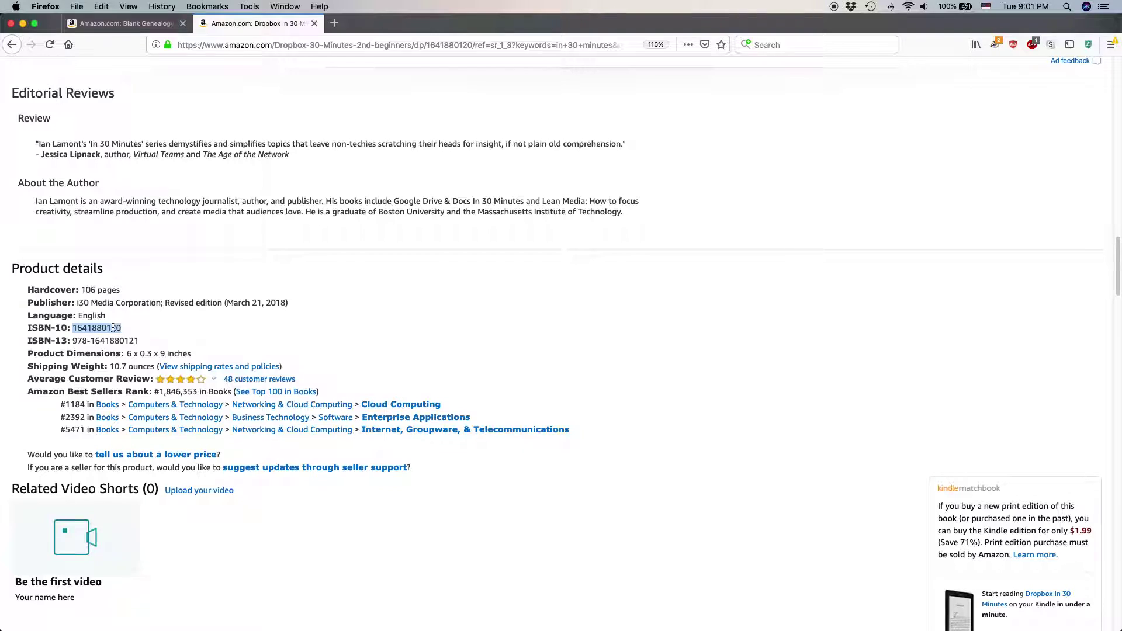
scroll(86, 328, "up", 1)
scroll(70, 315, "up", 1)
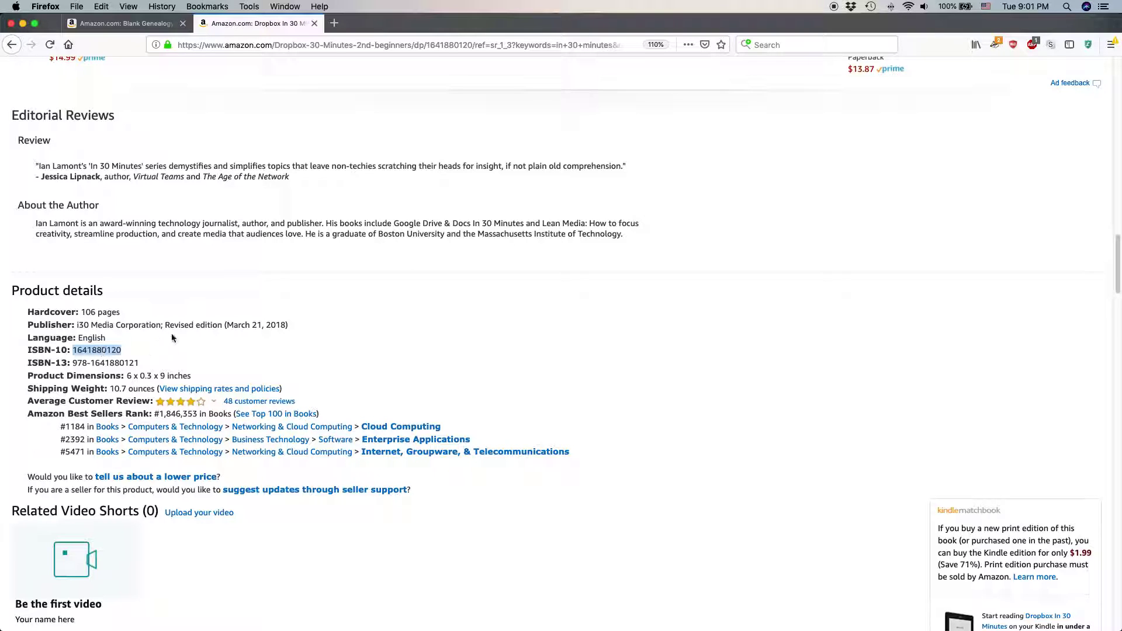
scroll(173, 337, "up", 15)
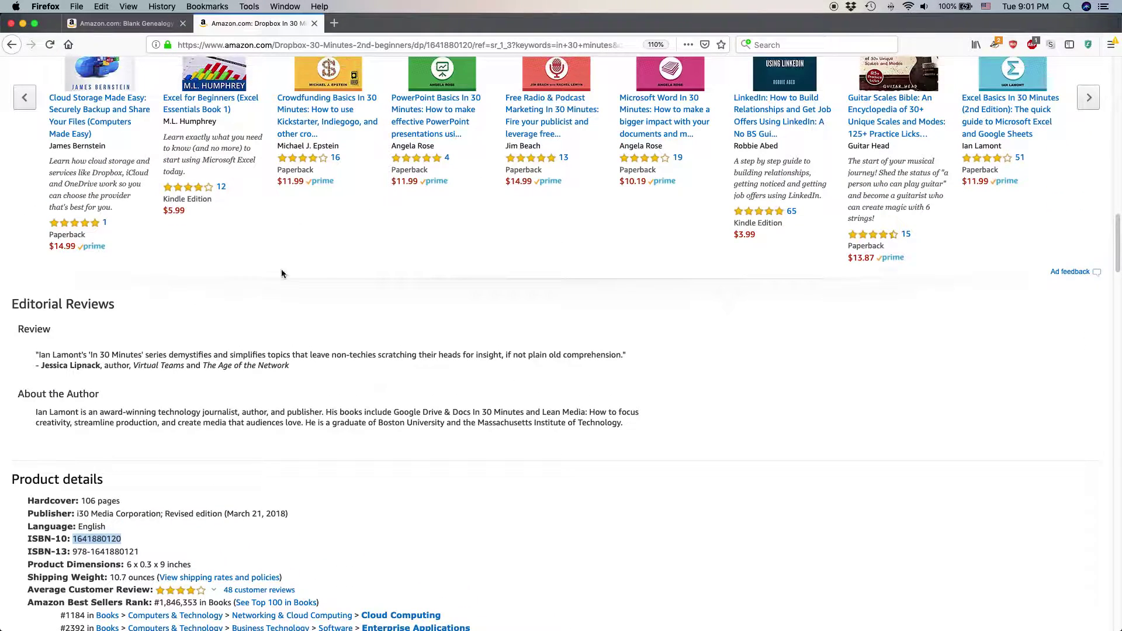
left_click(437, 47)
double_click(436, 47)
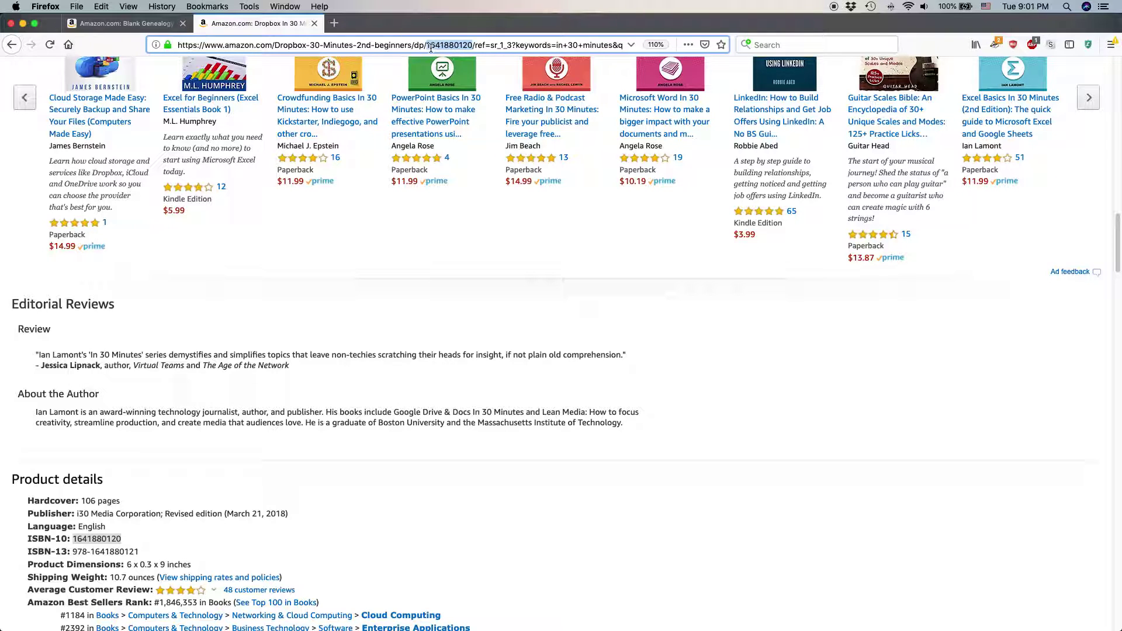
key("super+Tab")
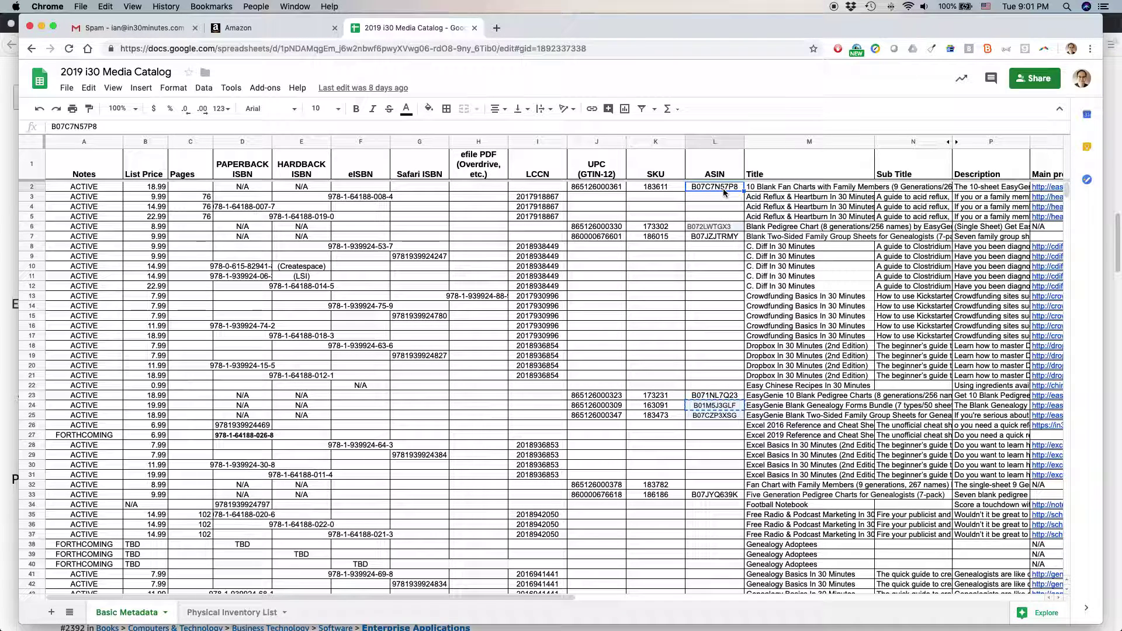
left_click(716, 236)
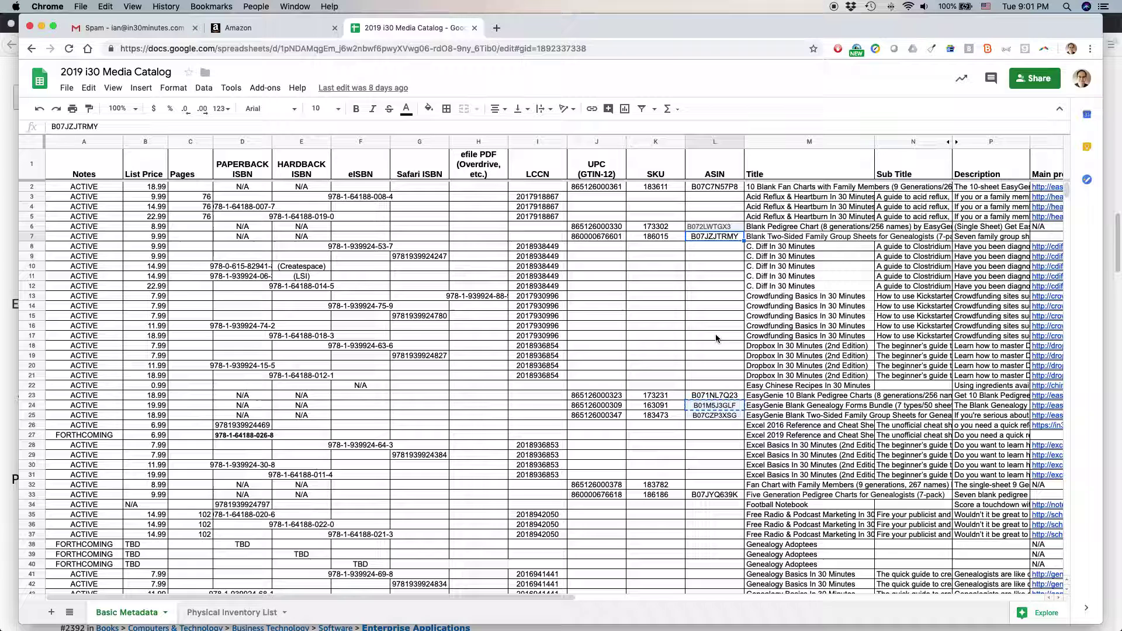
left_click(715, 396)
left_click(714, 407)
left_click(713, 416)
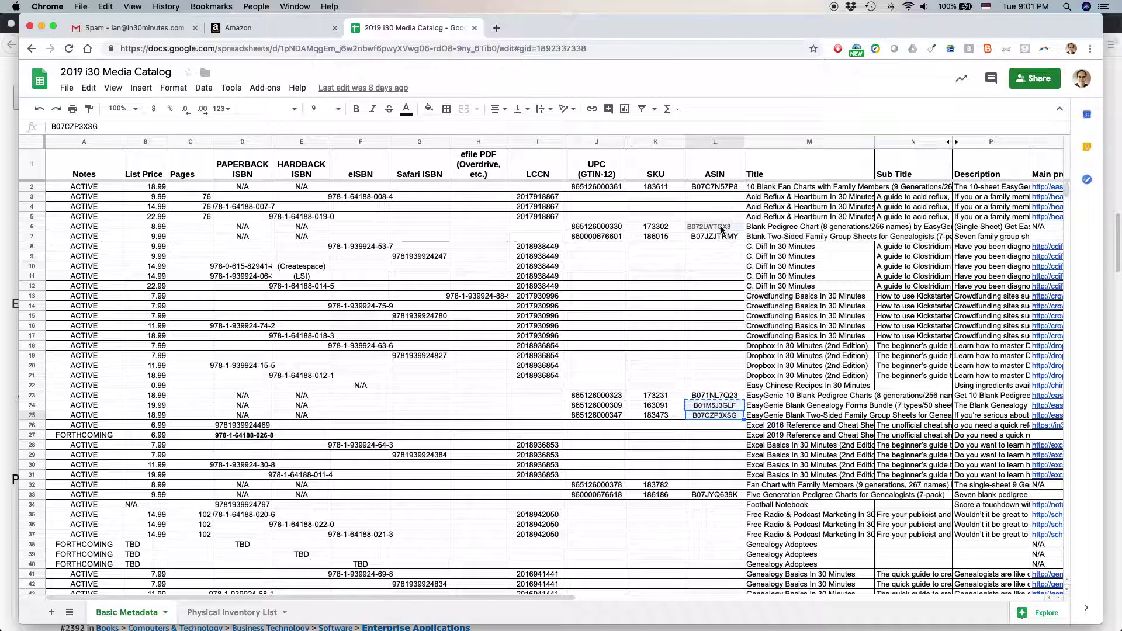
left_click(775, 188)
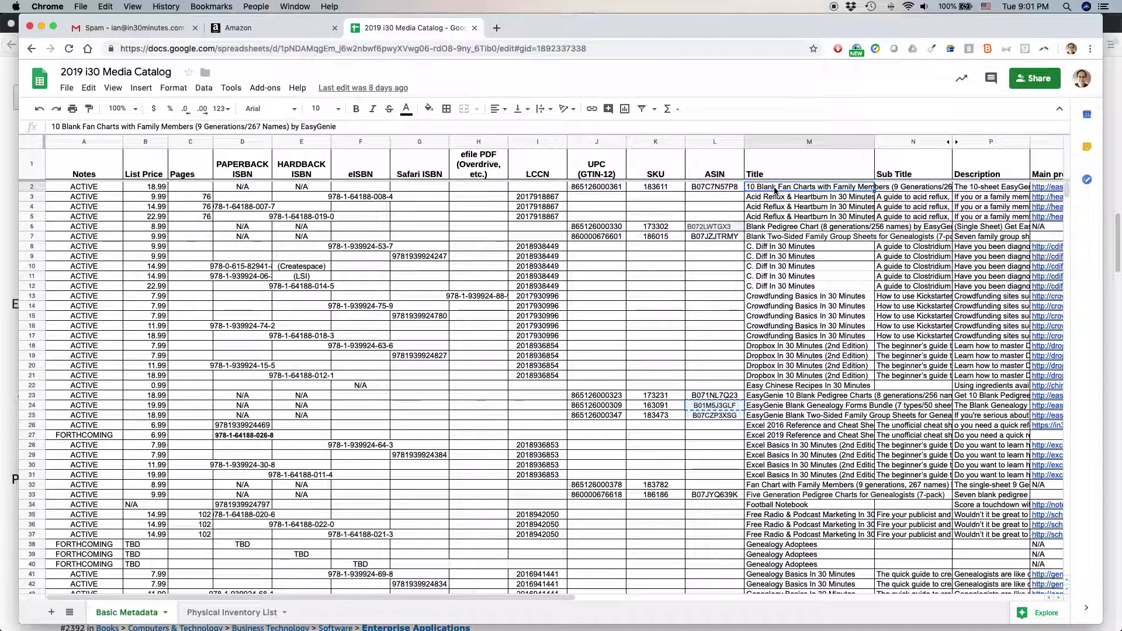
key("Down")
key("Up")
key("Right")
key("Left")
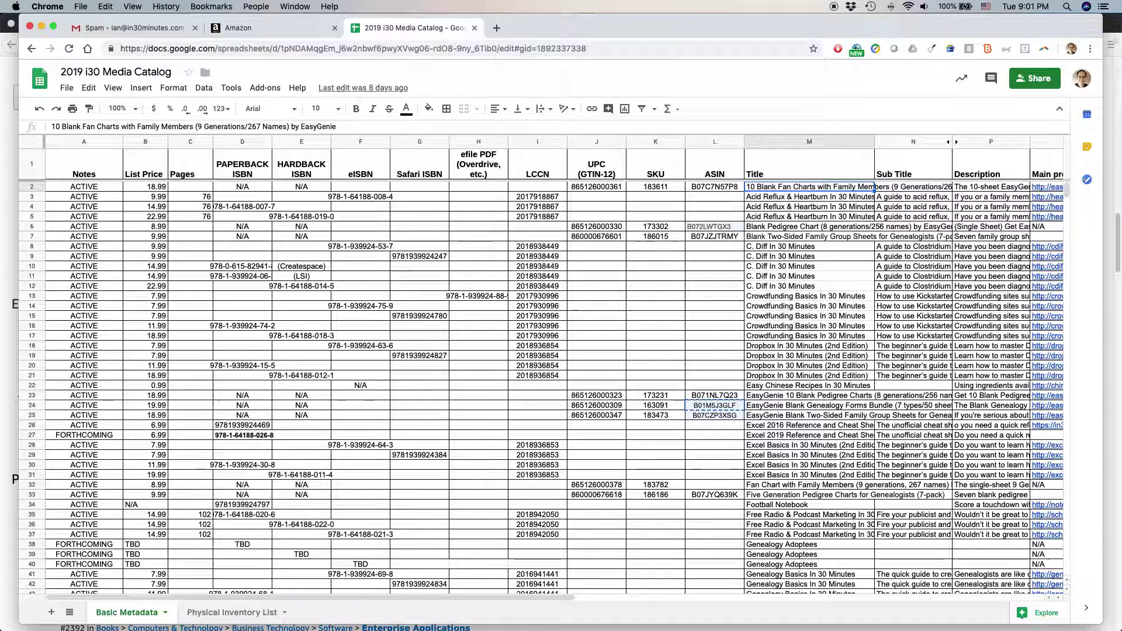
left_click(809, 197)
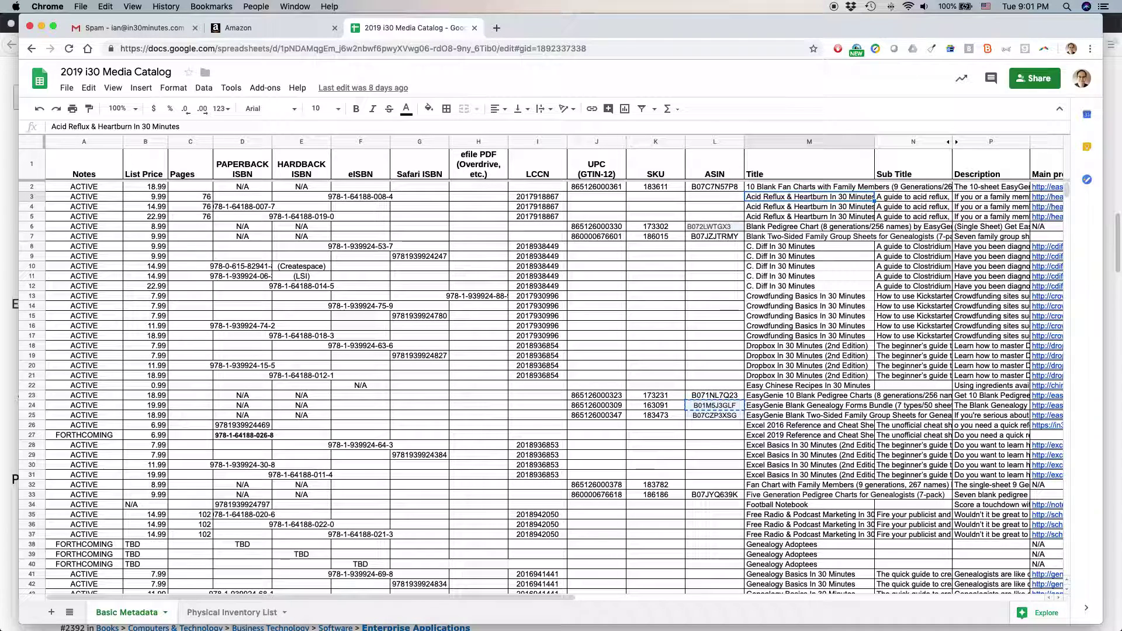
left_click(805, 347)
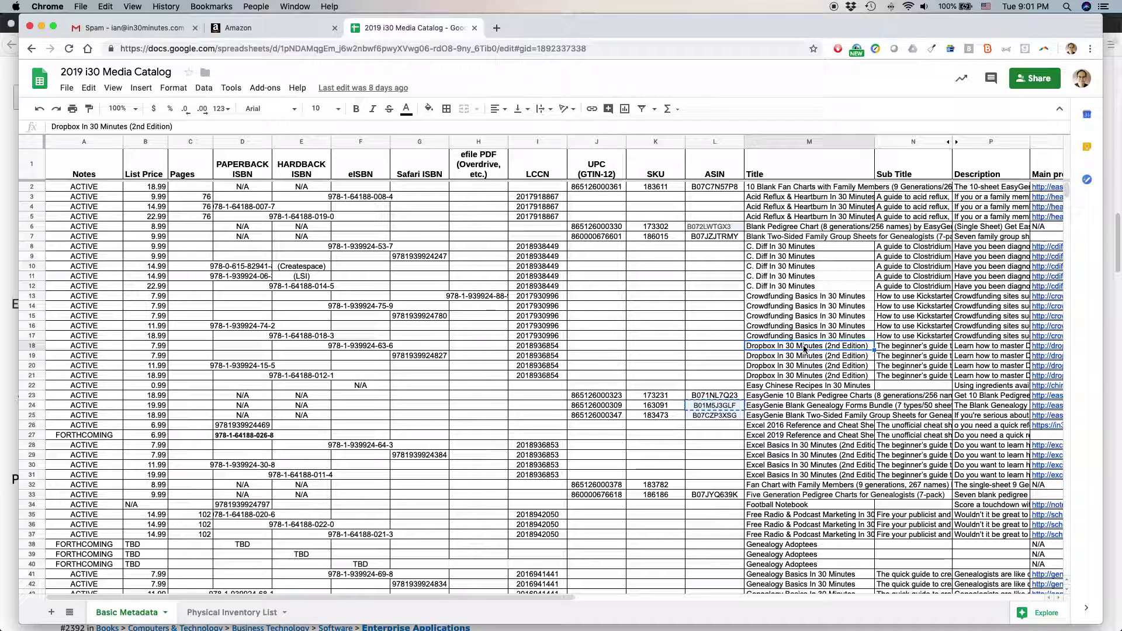
key("Right")
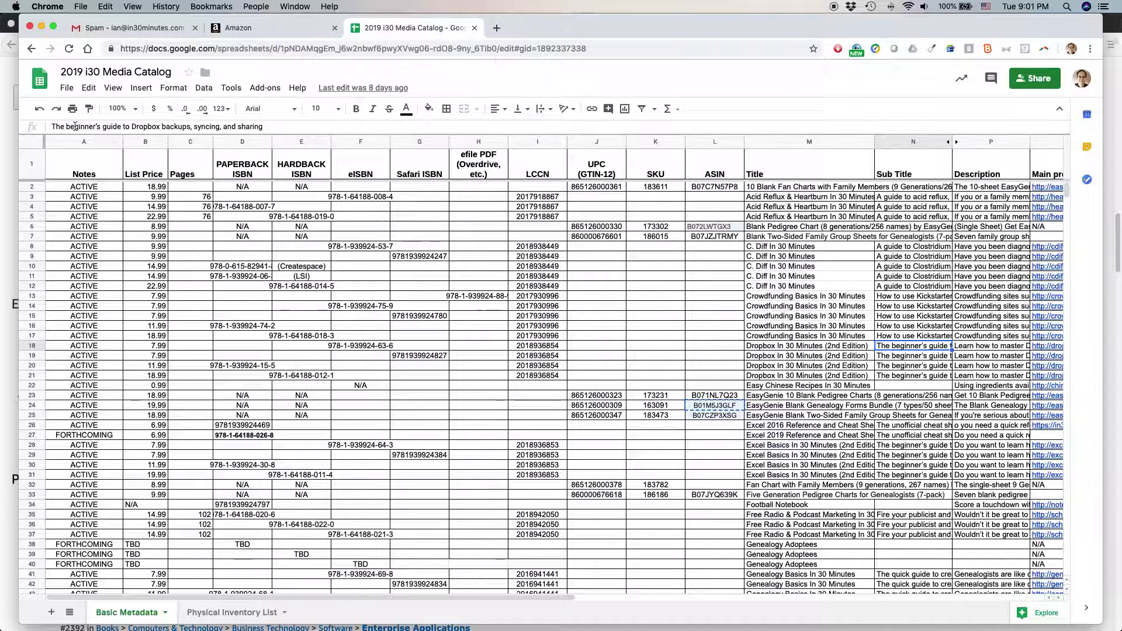
left_click_drag(52, 126, 249, 127)
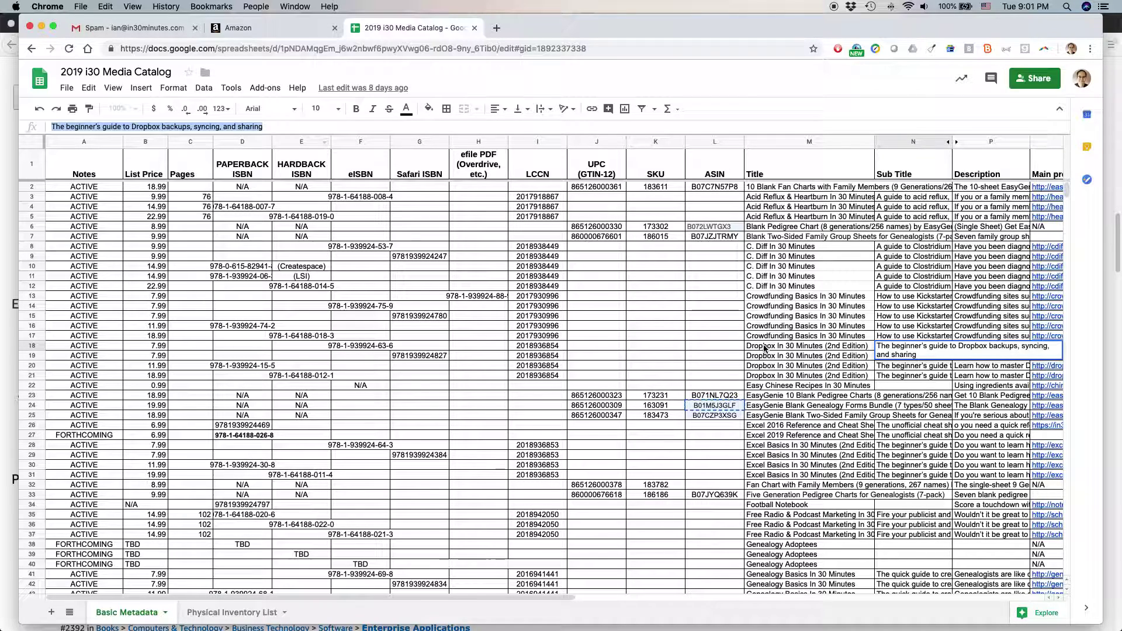
key("Return")
key("Tab")
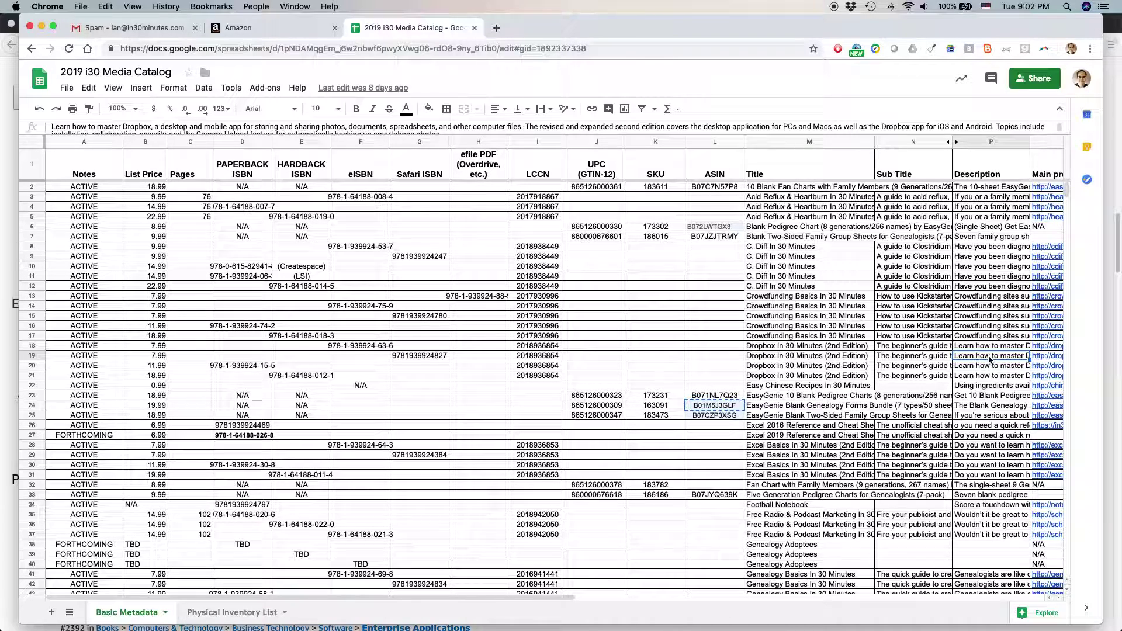
key("Right")
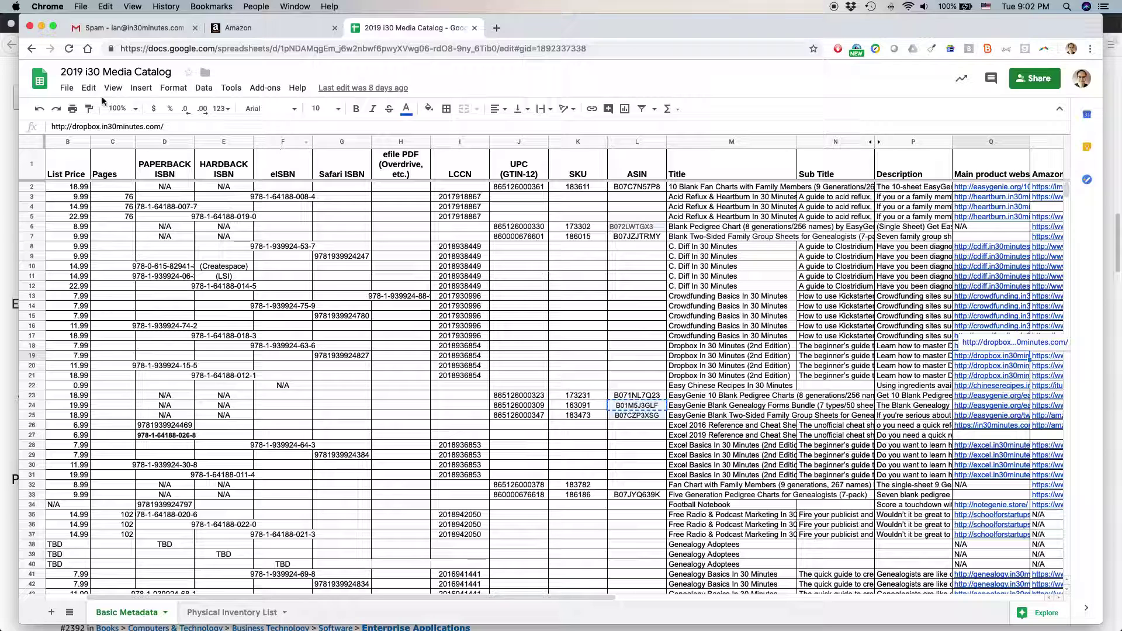
triple_click(98, 126)
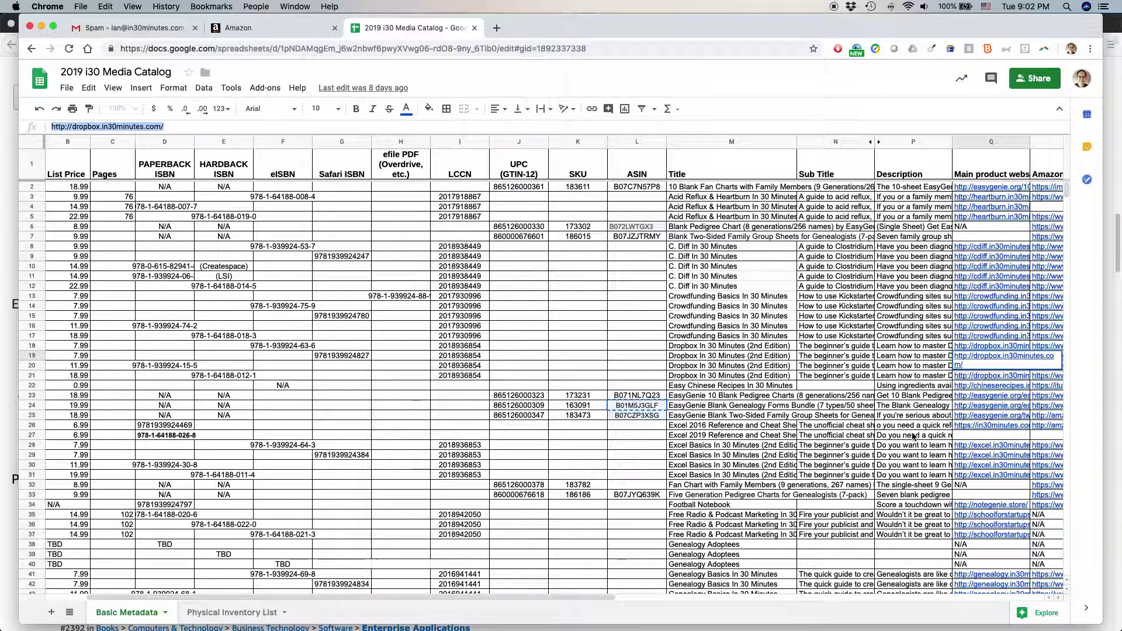
key("Return")
key("Right")
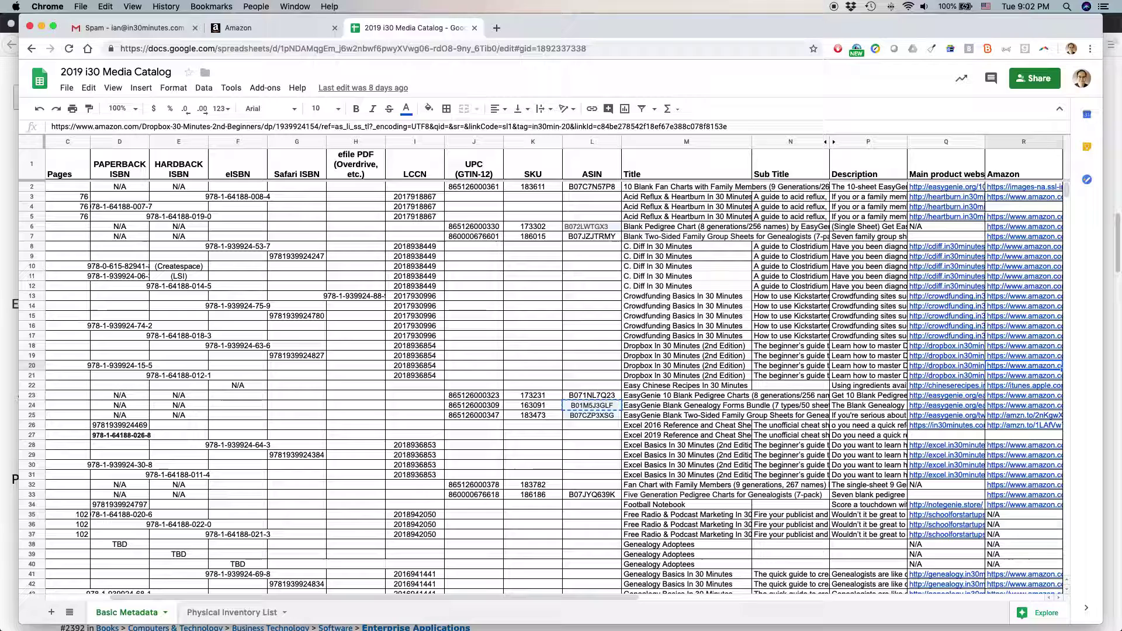
key("Right")
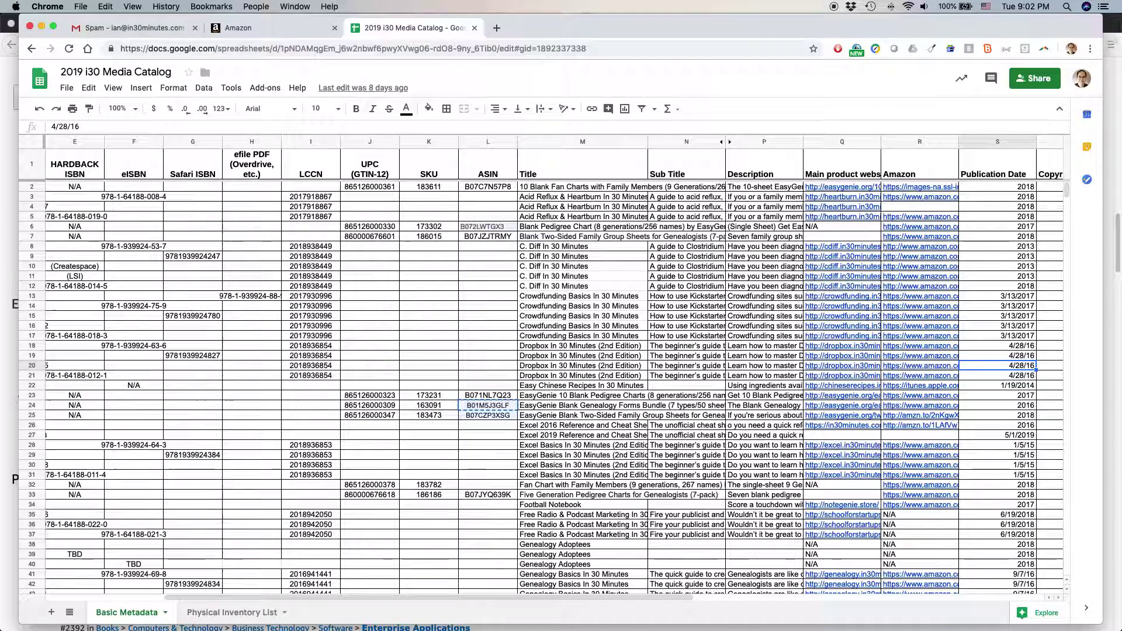
left_click(1050, 366)
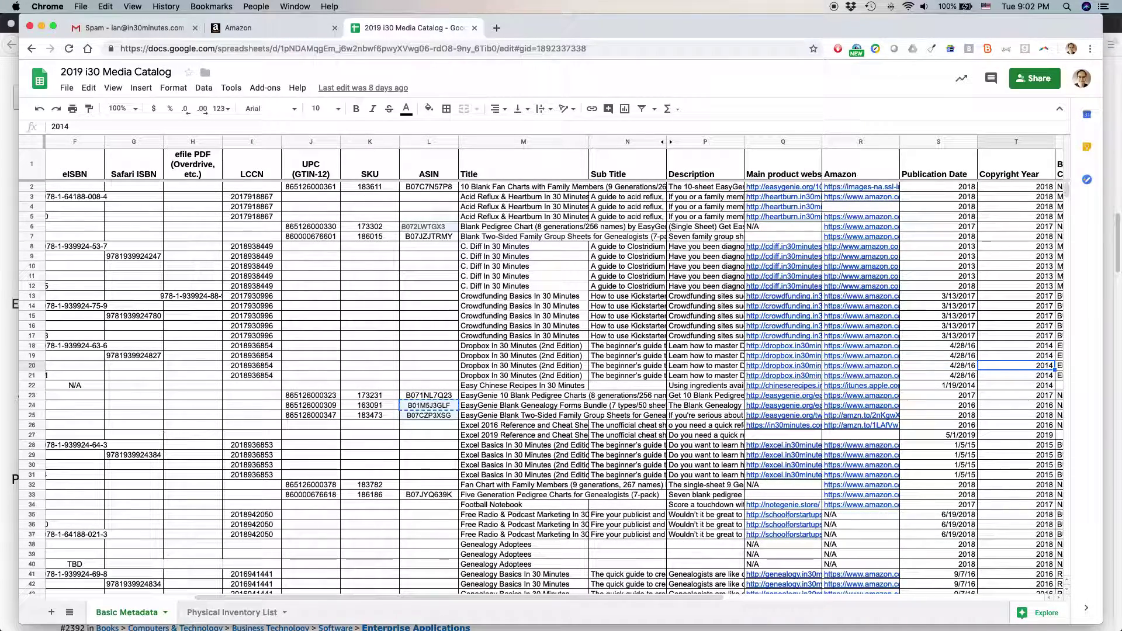
left_click(1059, 365)
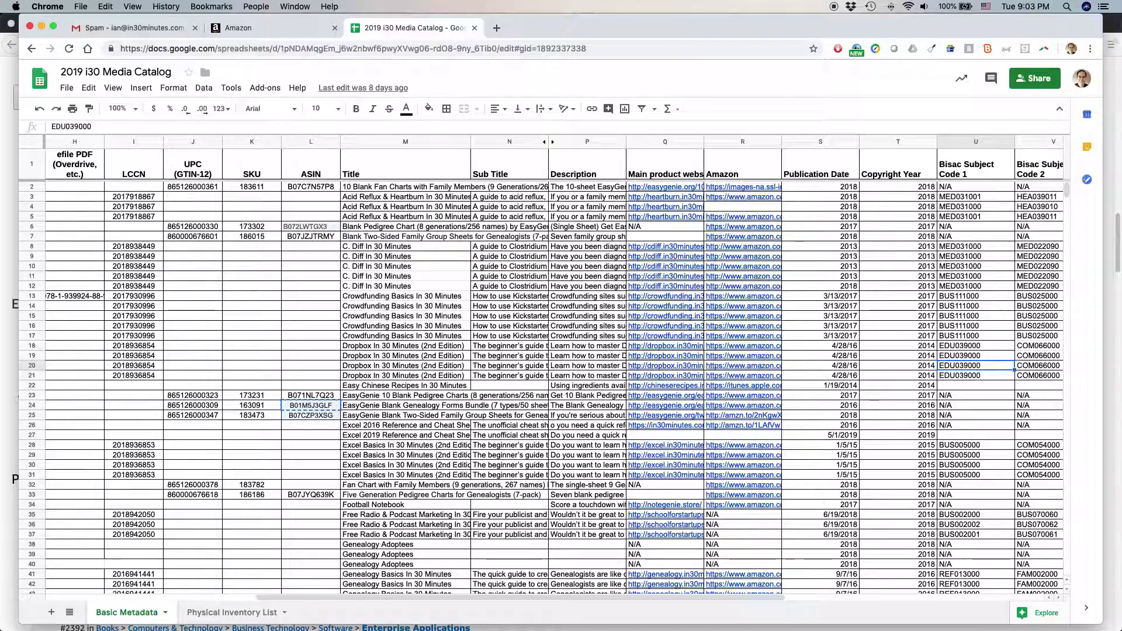
key("Right")
key("Right")
key("Right")
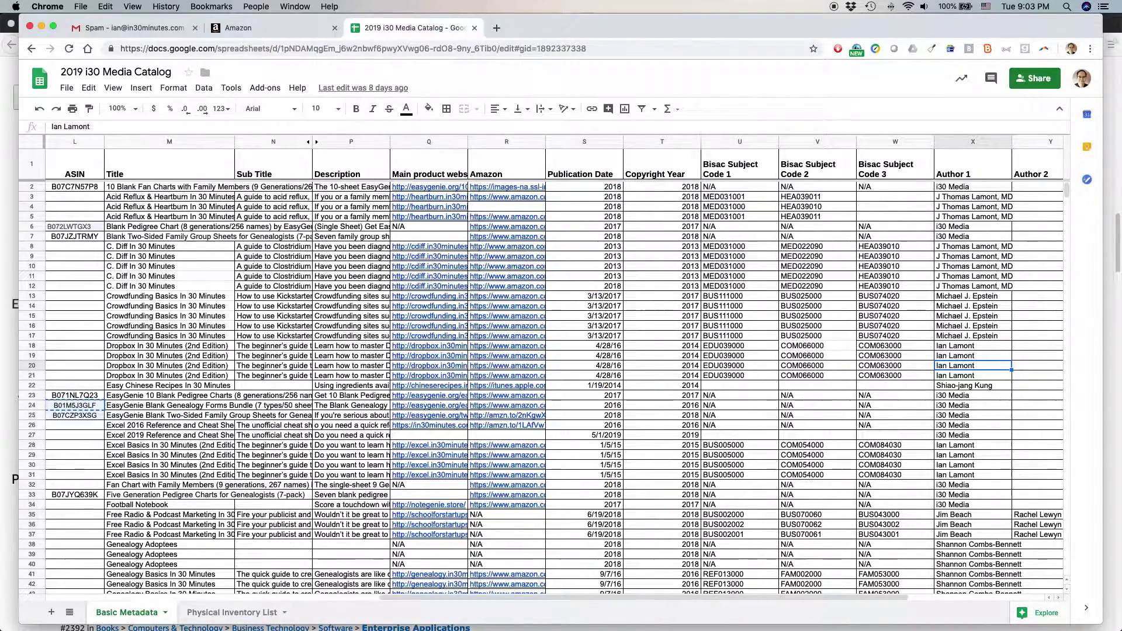
key("Right")
key("Right")
key("Right")
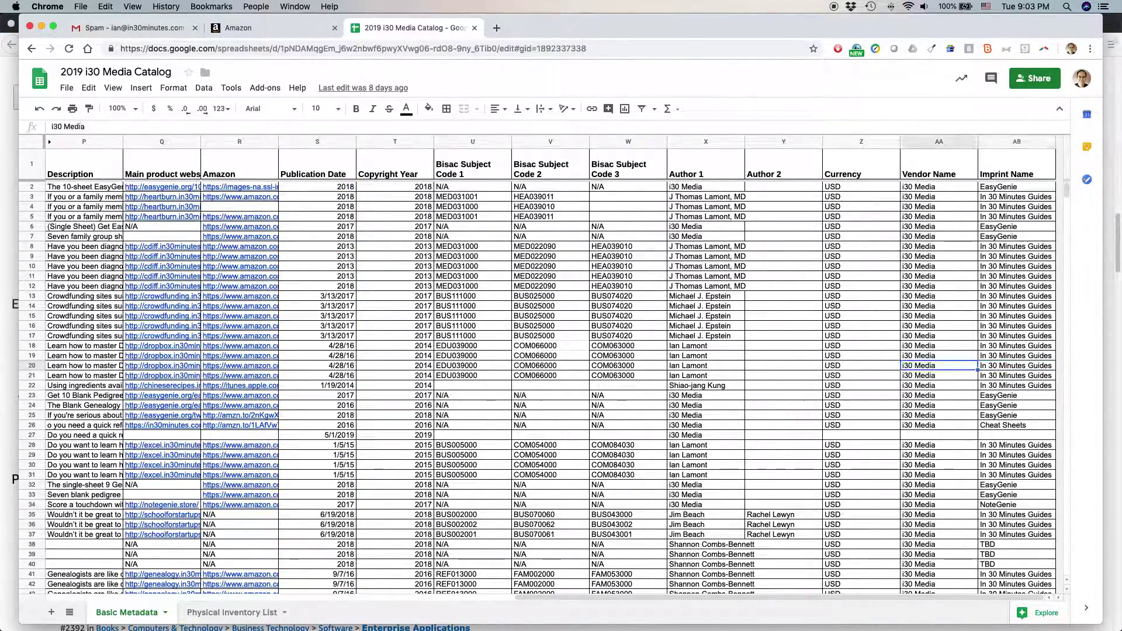
key("Left")
key("Left")
key("Left")
key("Left")
key("Left")
key("Left")
key("Left")
key("Left")
key("Left")
key("Left")
key("Left")
key("Left")
key("Left")
key("Left")
key("Left")
key("Left")
key("Left")
key("Left")
key("Left")
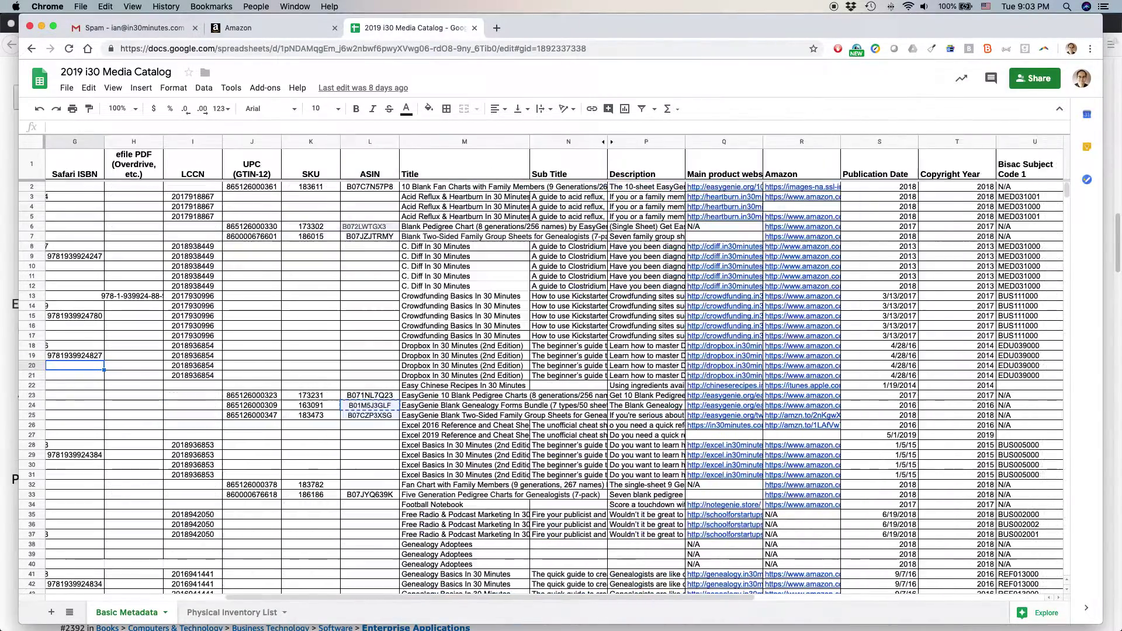
key("Left")
key("Left")
key("Left")
key("Left")
key("Left")
key("Left")
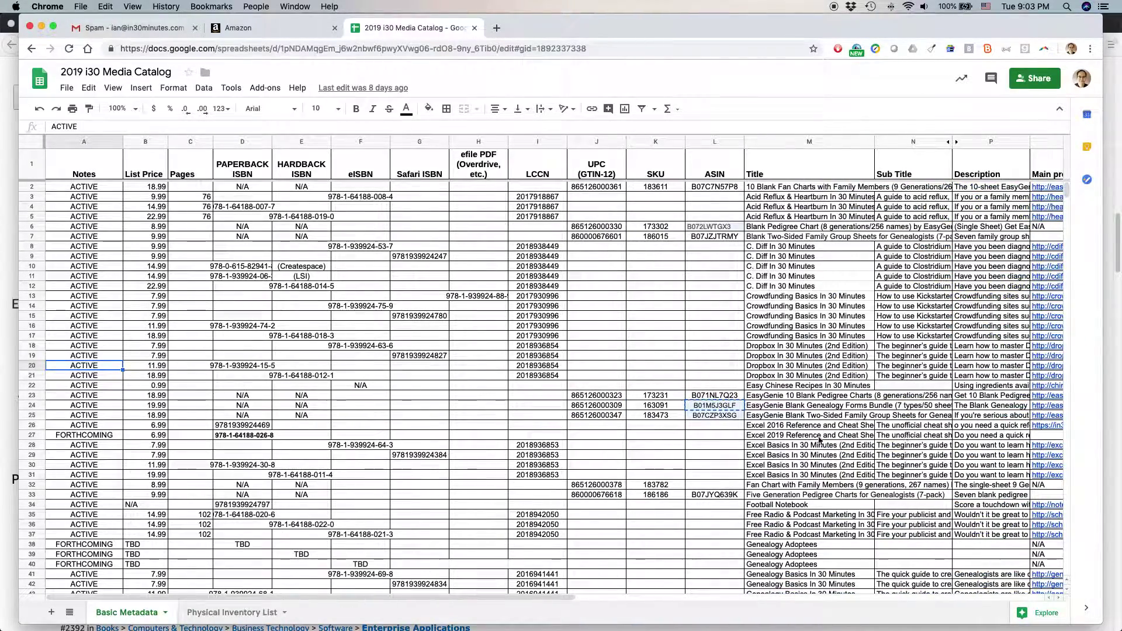
scroll(380, 322, "down", 10)
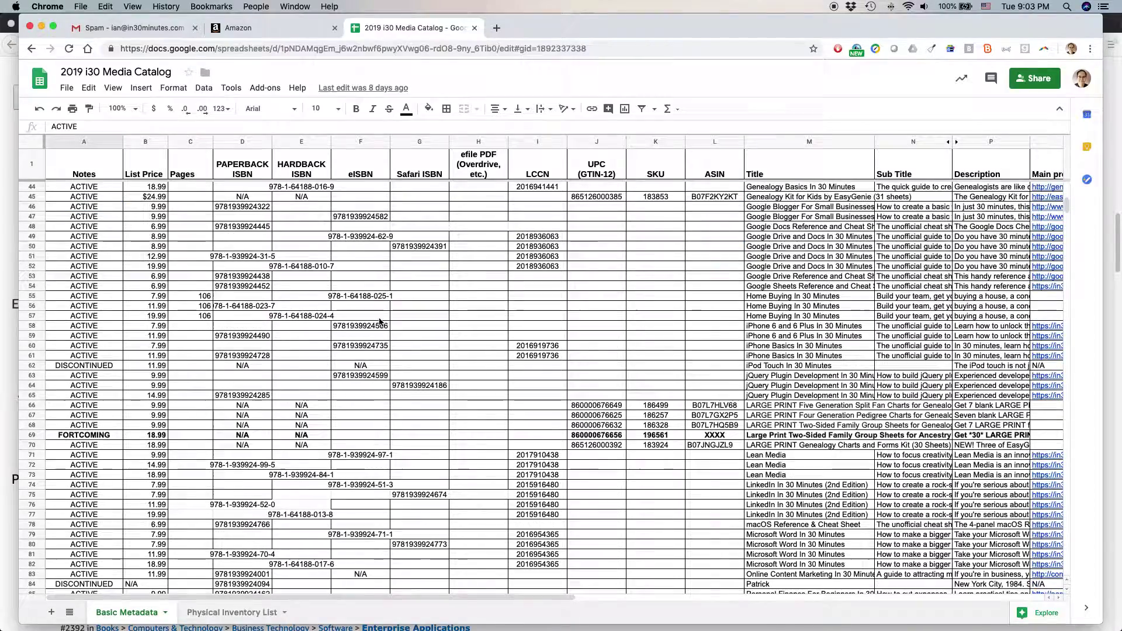
scroll(380, 322, "down", 9)
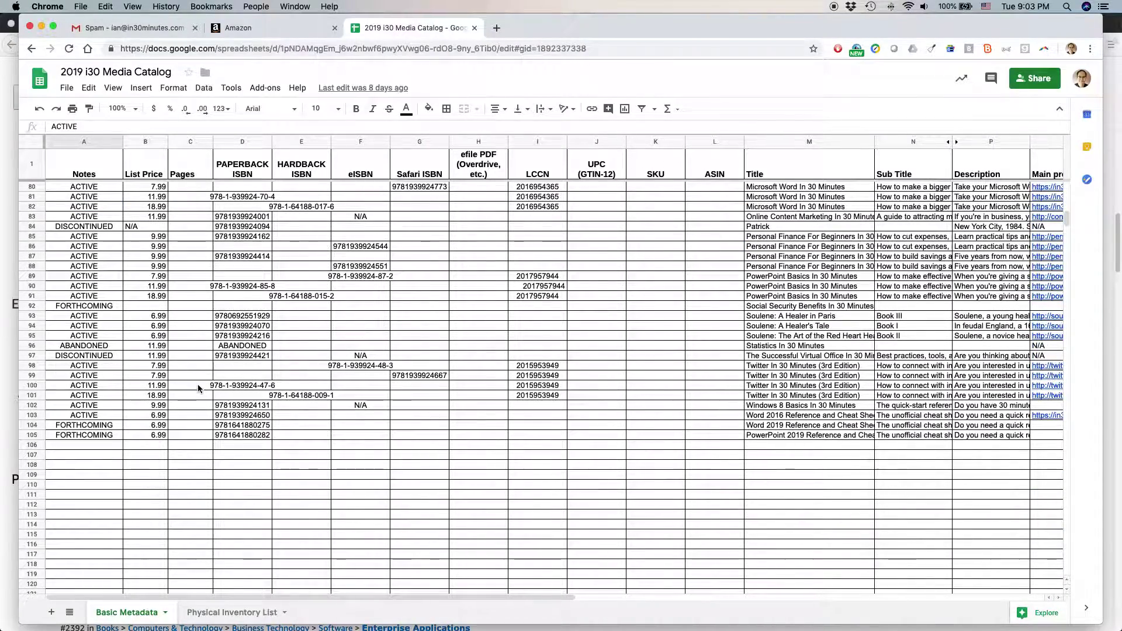
scroll(197, 384, "up", 19)
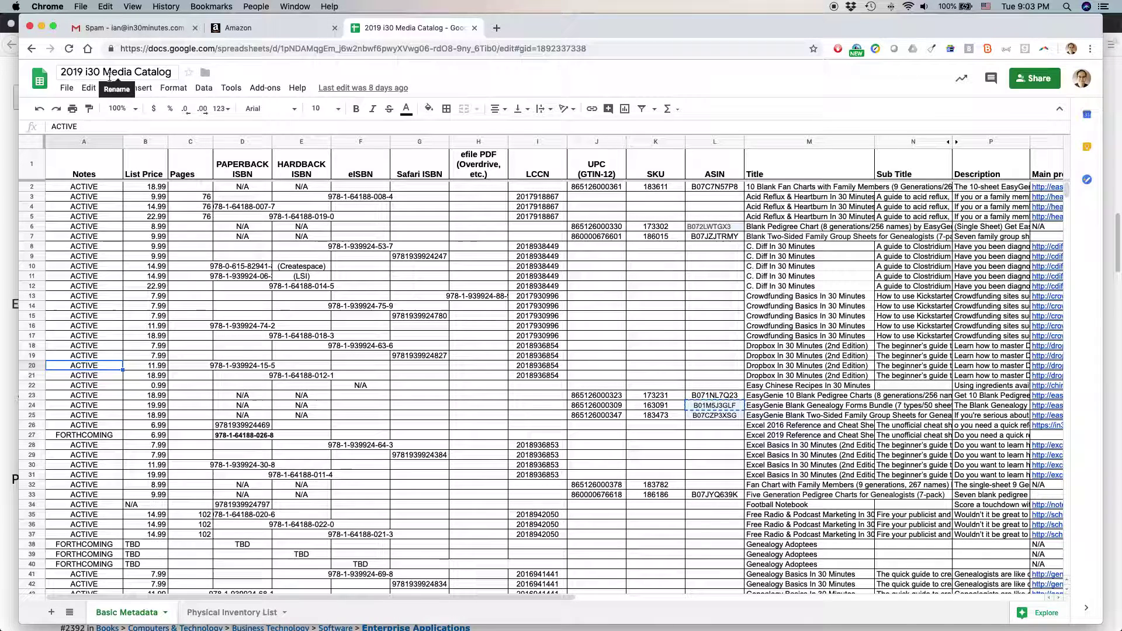
Go to the Sheets home page, then open the Google apps grid from the Gmail tab.
left_click(38, 81)
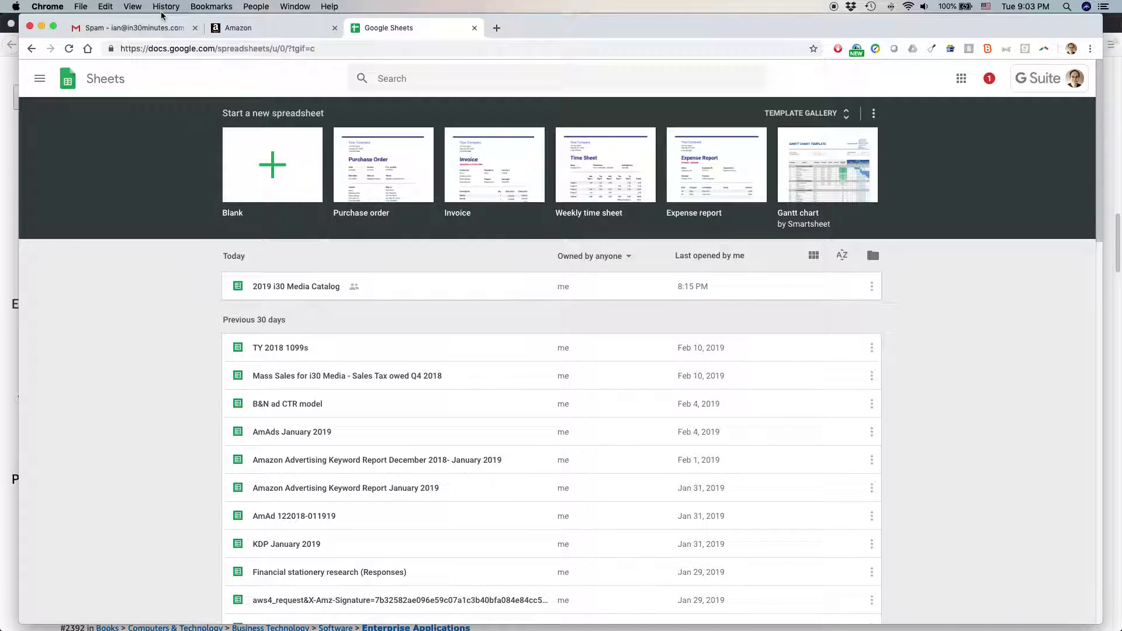
left_click(141, 30)
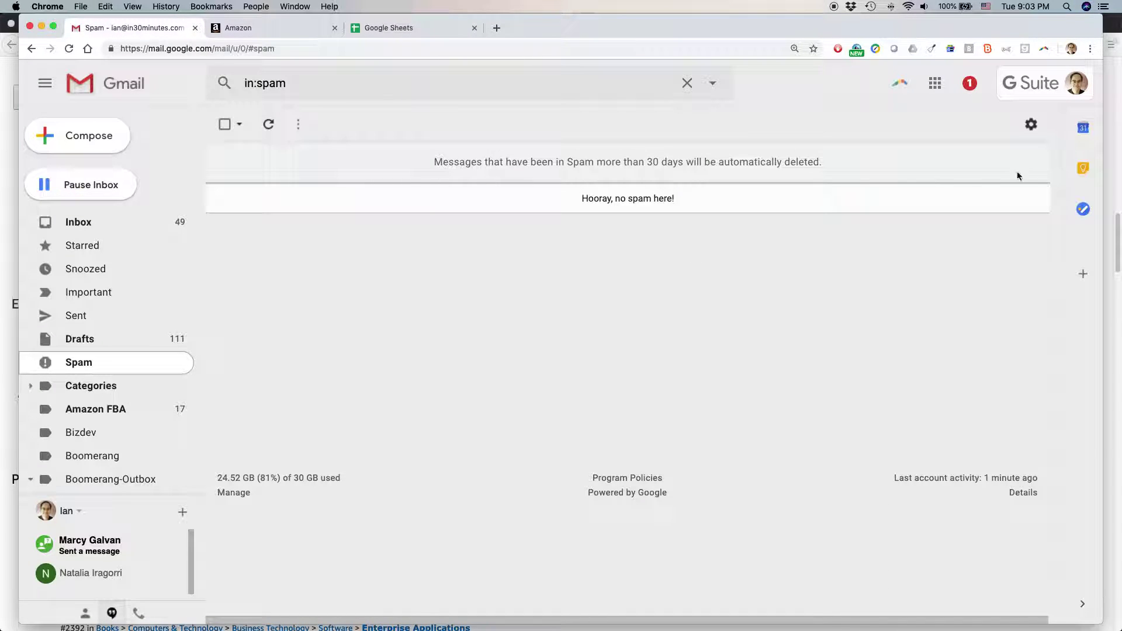
left_click(935, 85)
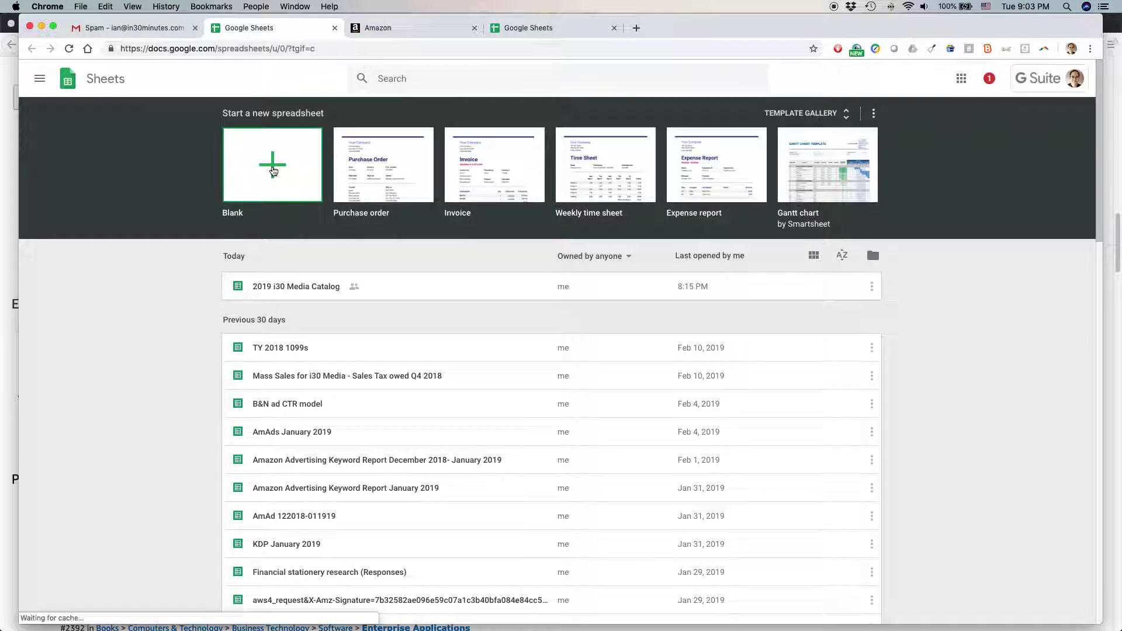
Create a blank spreadsheet and name it 'Test catalog'.
left_click(271, 167)
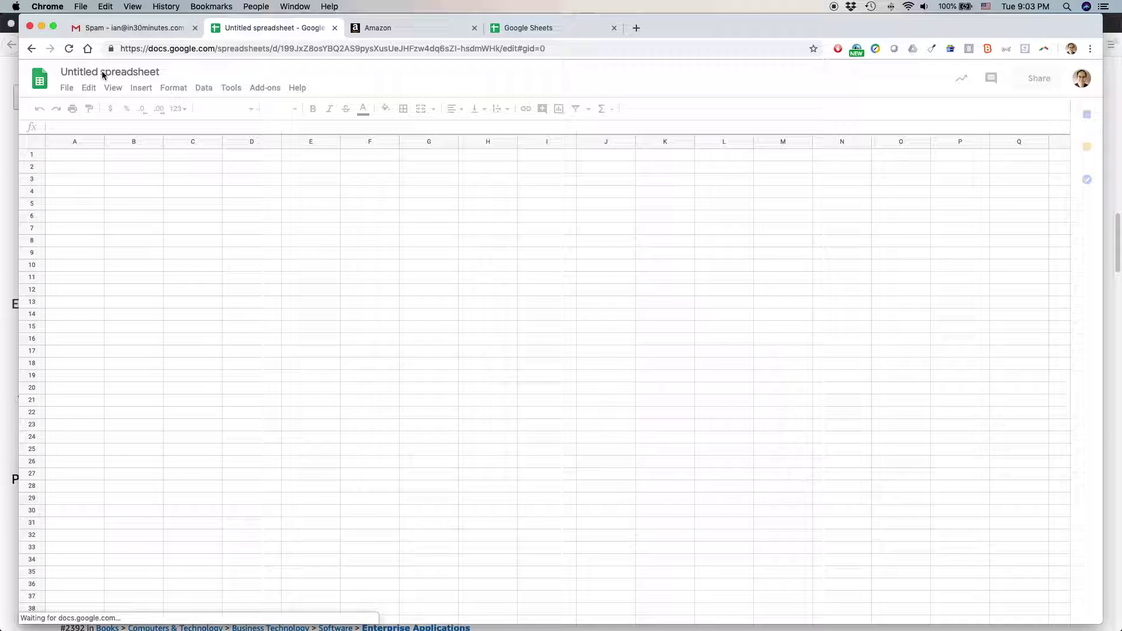
left_click(103, 72)
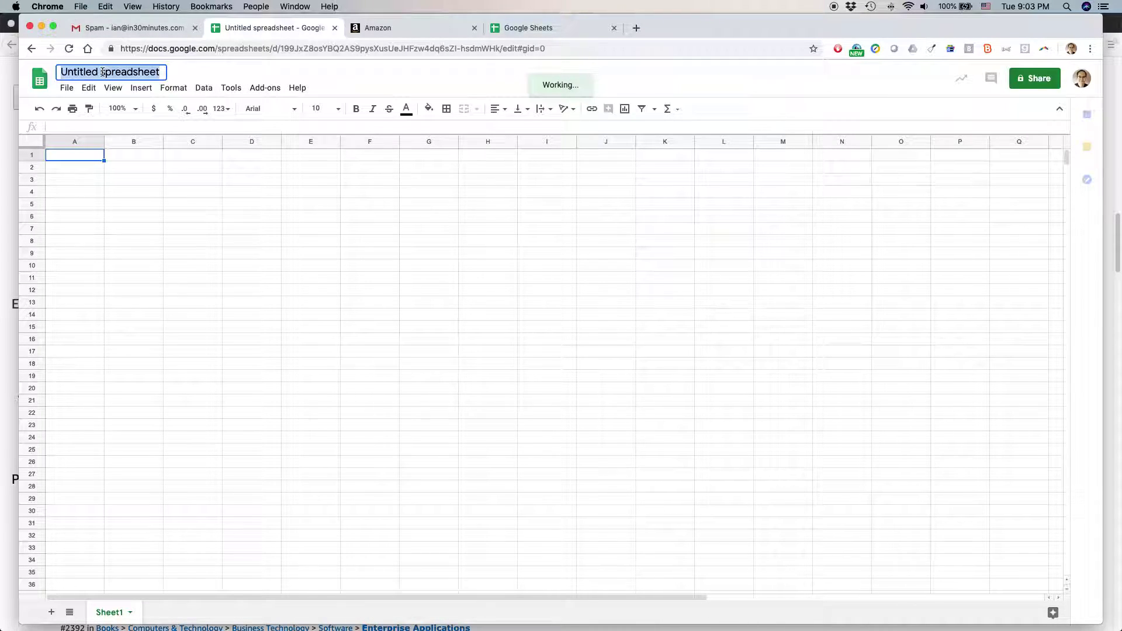
type("Test")
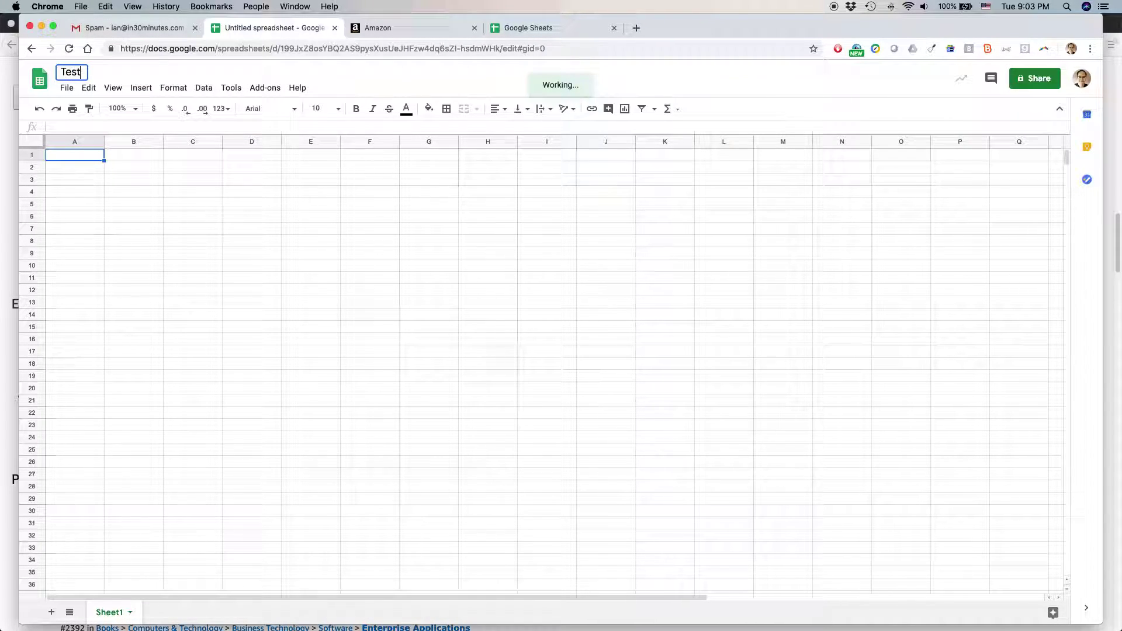
type(" catalog")
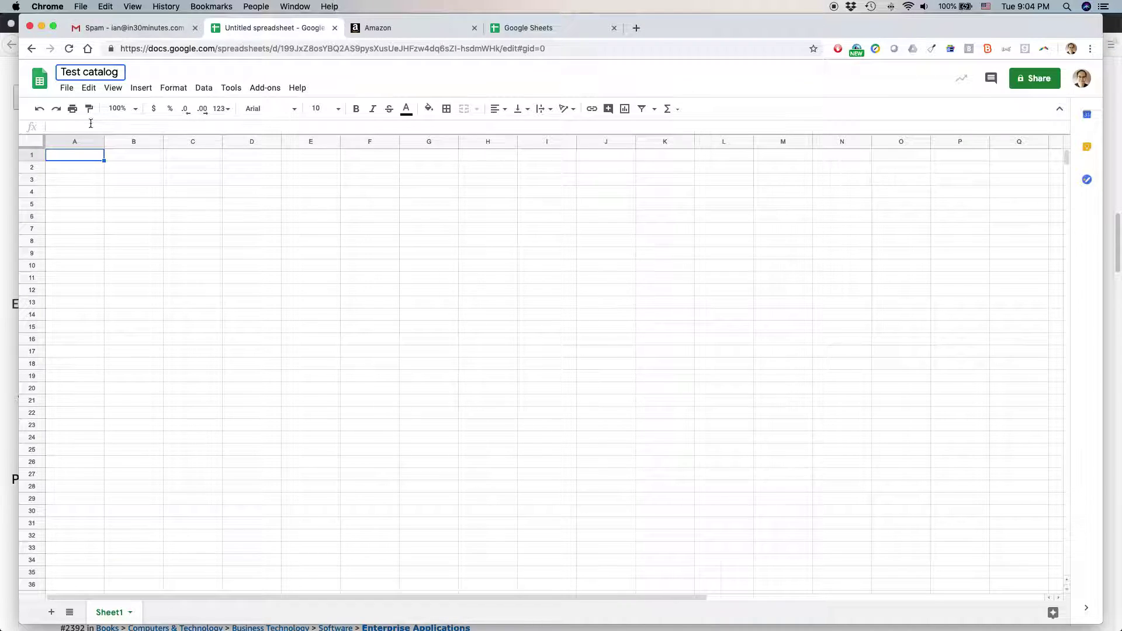
key("Return")
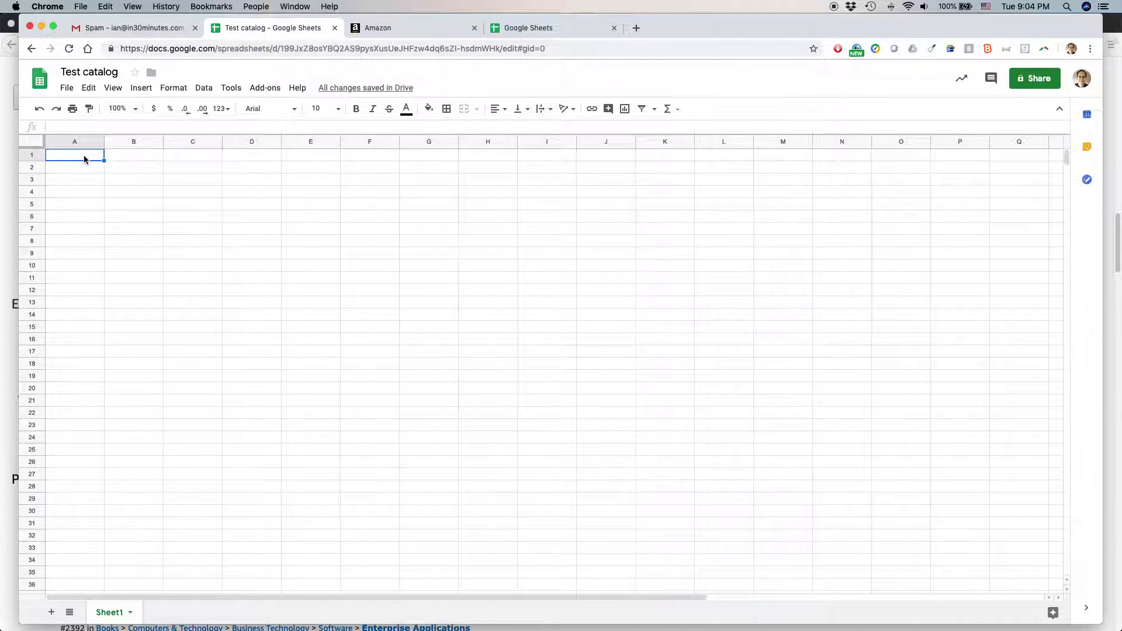
Enter headers ASIN, Product name, Product subtitle, Price and Category 1 in A1 through E1.
type("ASIN")
key("Tab")
type("P")
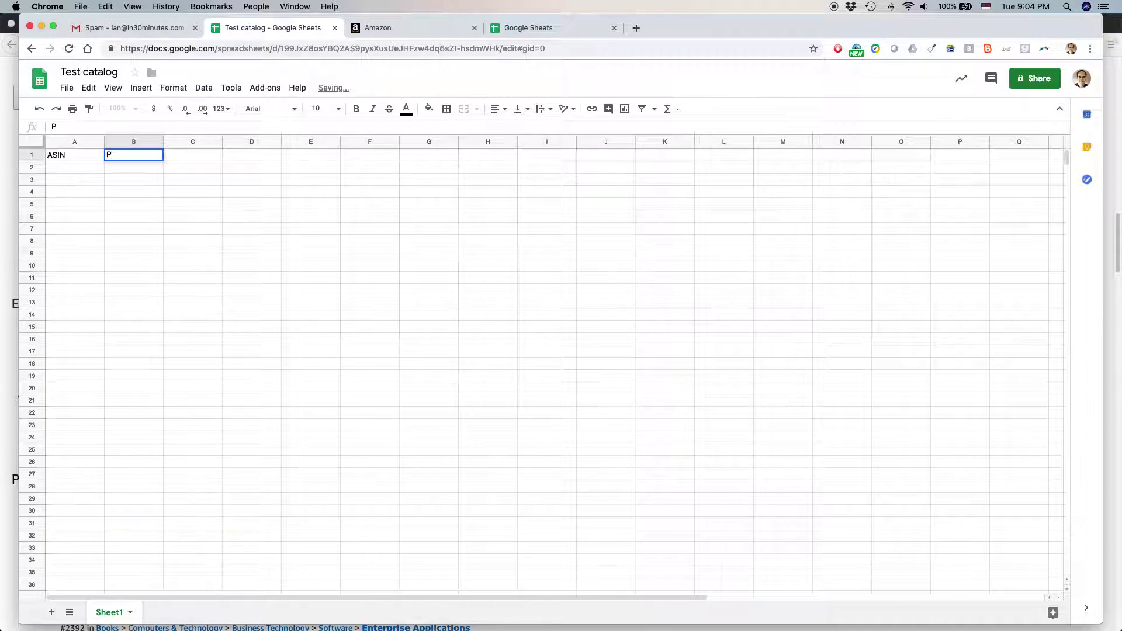
type("roduct name")
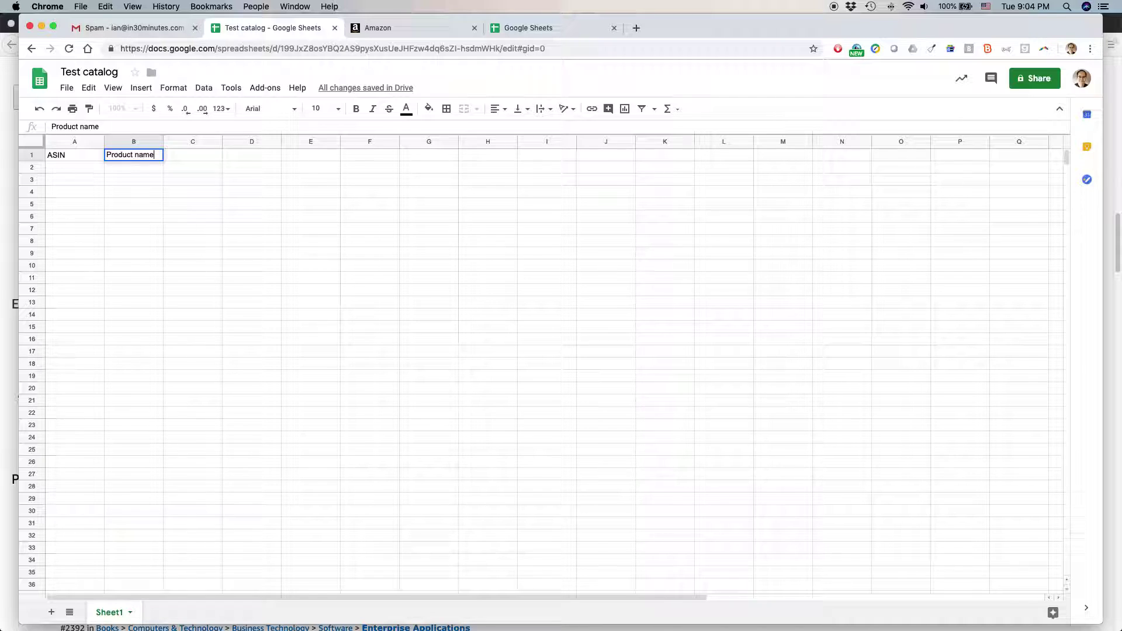
key("Tab")
type("Product ")
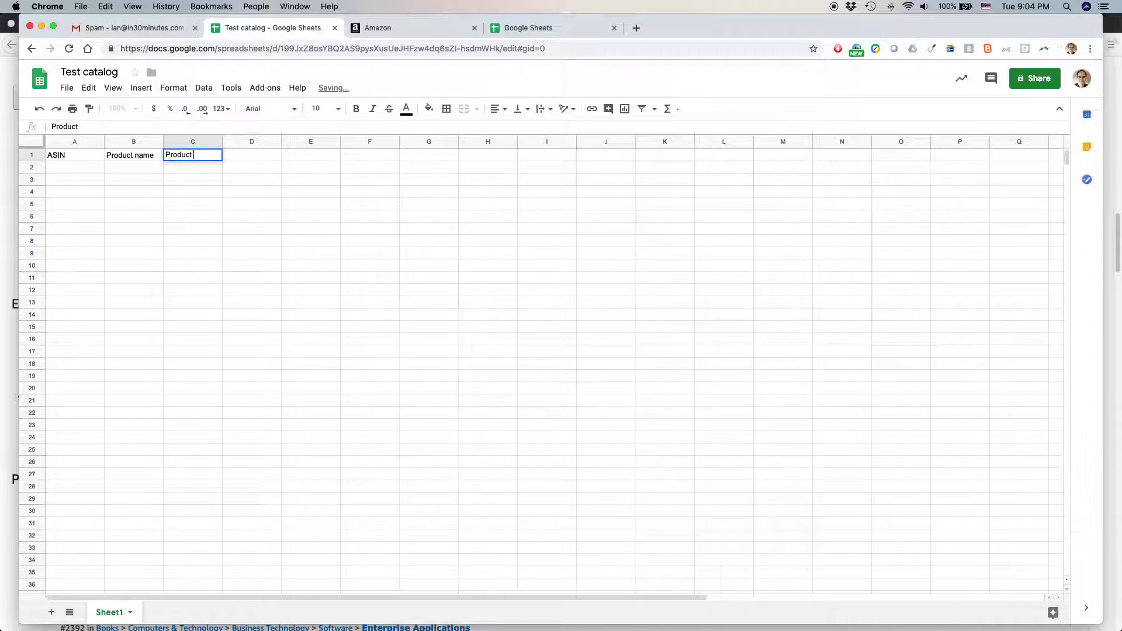
type("subtitle")
key("Tab")
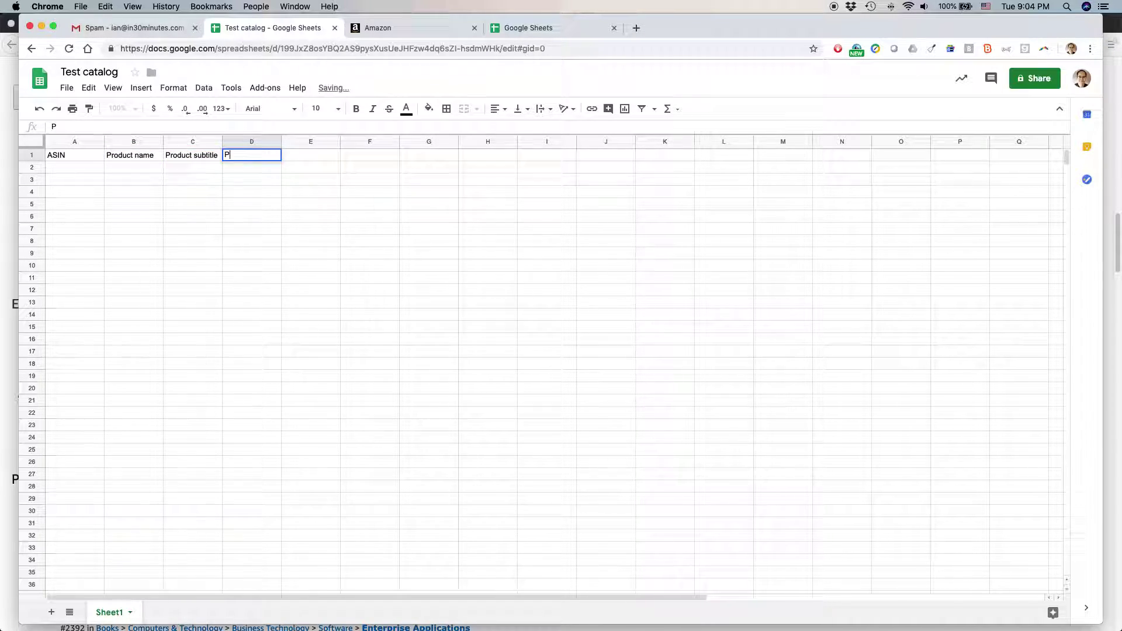
key("Tab")
type("Categ")
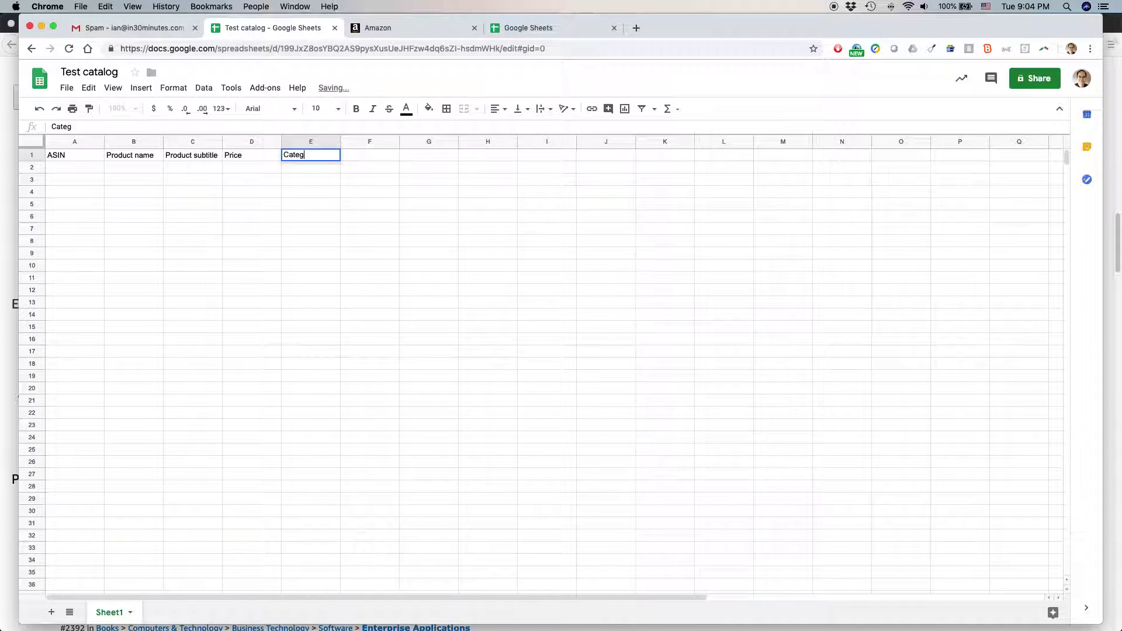
type("ory 1")
key("Tab")
Add headers Category 2, Date created, URL and Description in F1 through I1, fixing typos.
type("Ca")
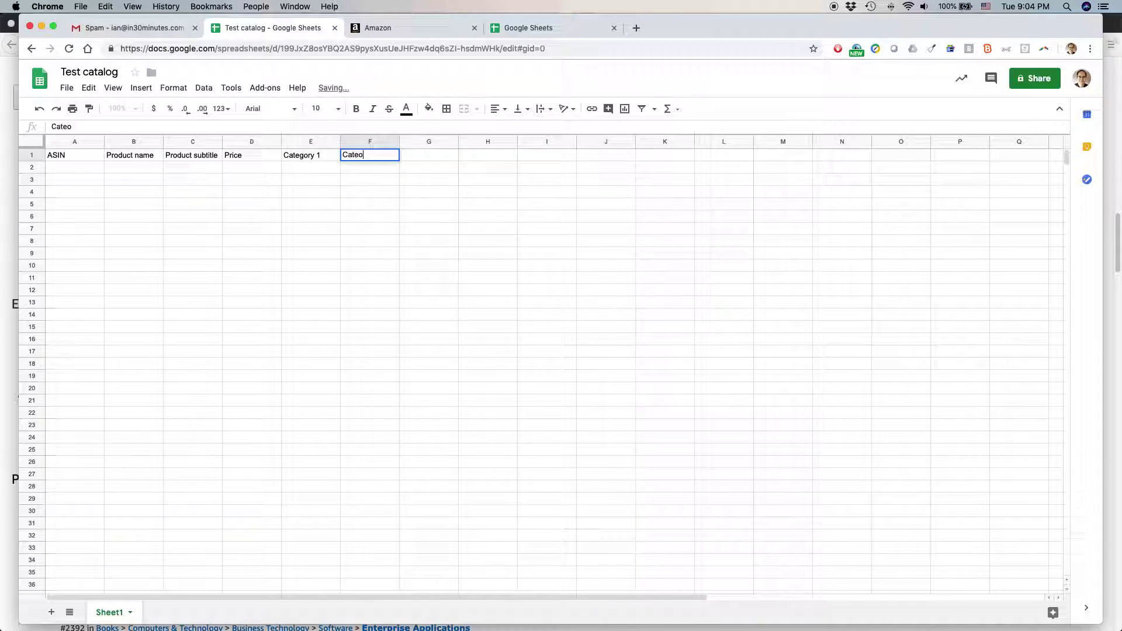
type("tefory")
key("BackSpace")
key("BackSpace")
key("BackSpace")
key("BackSpace")
type("gory 2")
key("Tab")
type("D")
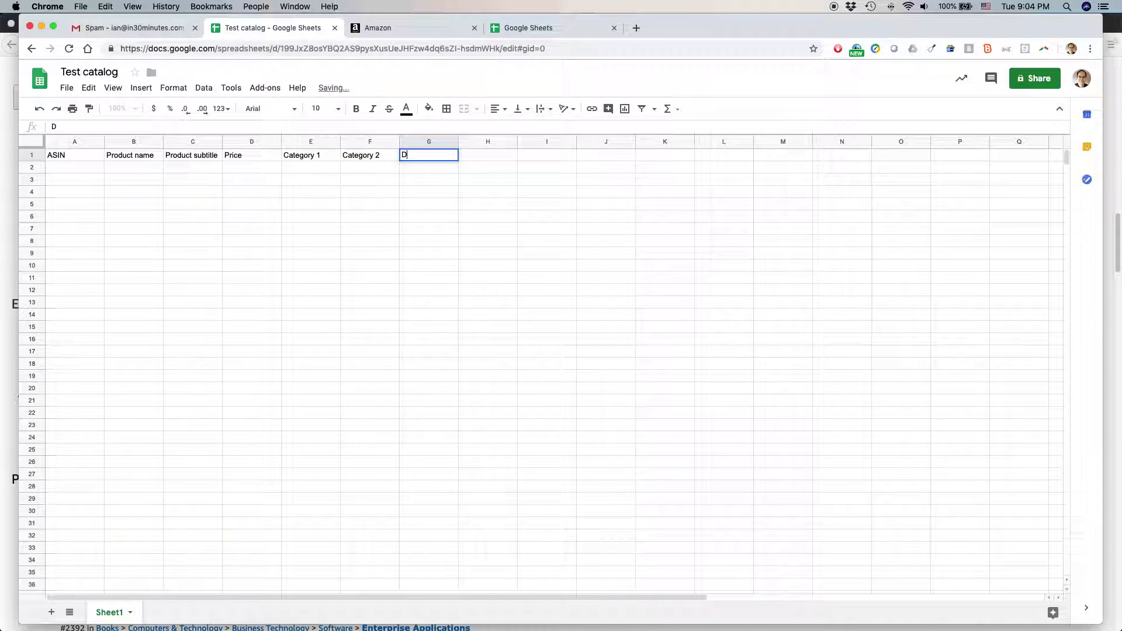
type("ate created")
key("Tab")
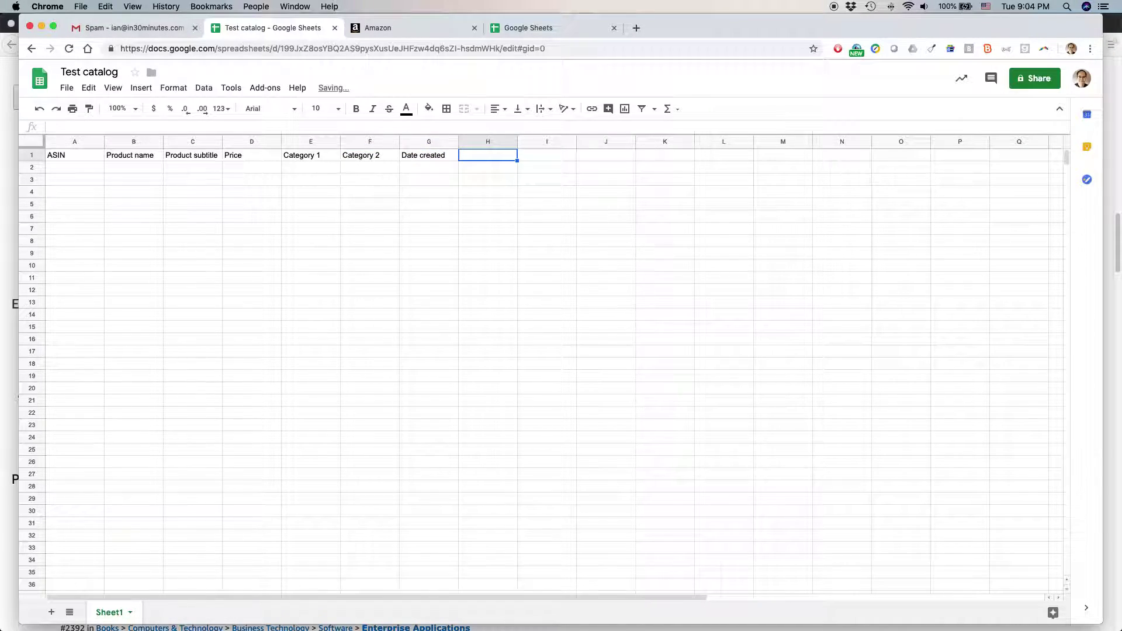
type("URL")
key("Tab")
type("Descriptop")
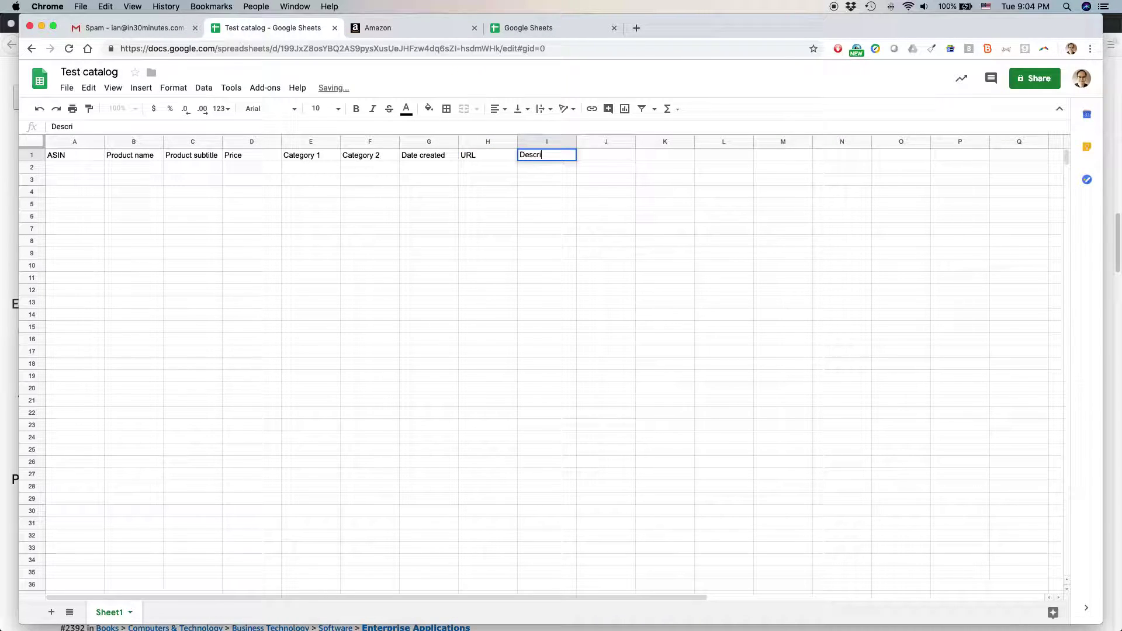
key("BackSpace")
key("BackSpace")
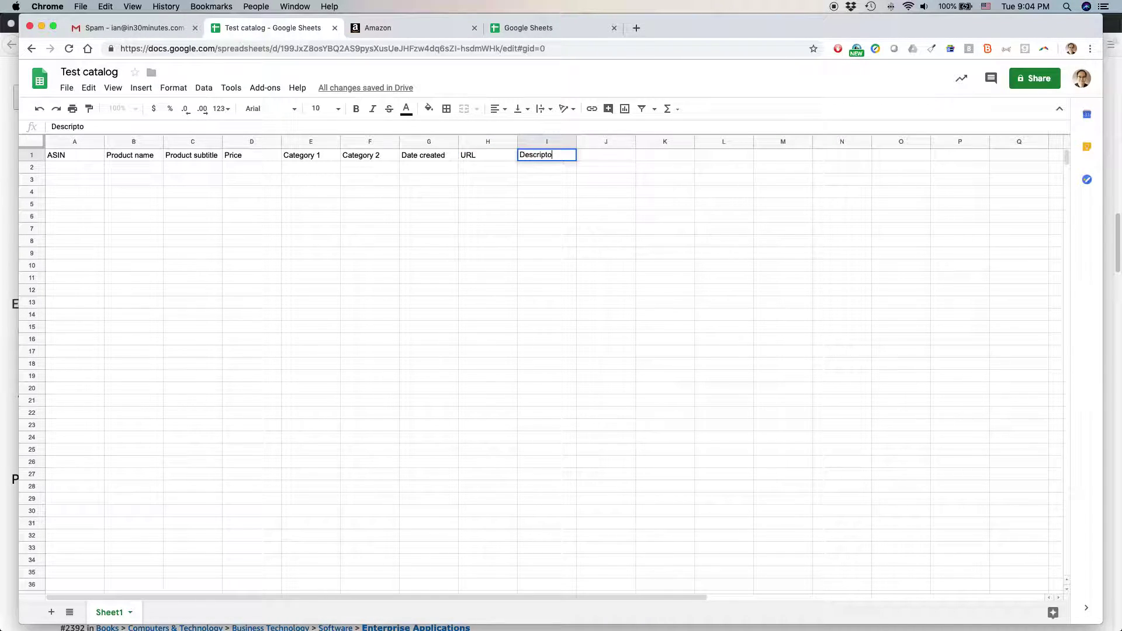
type("io")
key("Return")
key("Left")
key("Left")
key("Left")
key("Left")
key("Left")
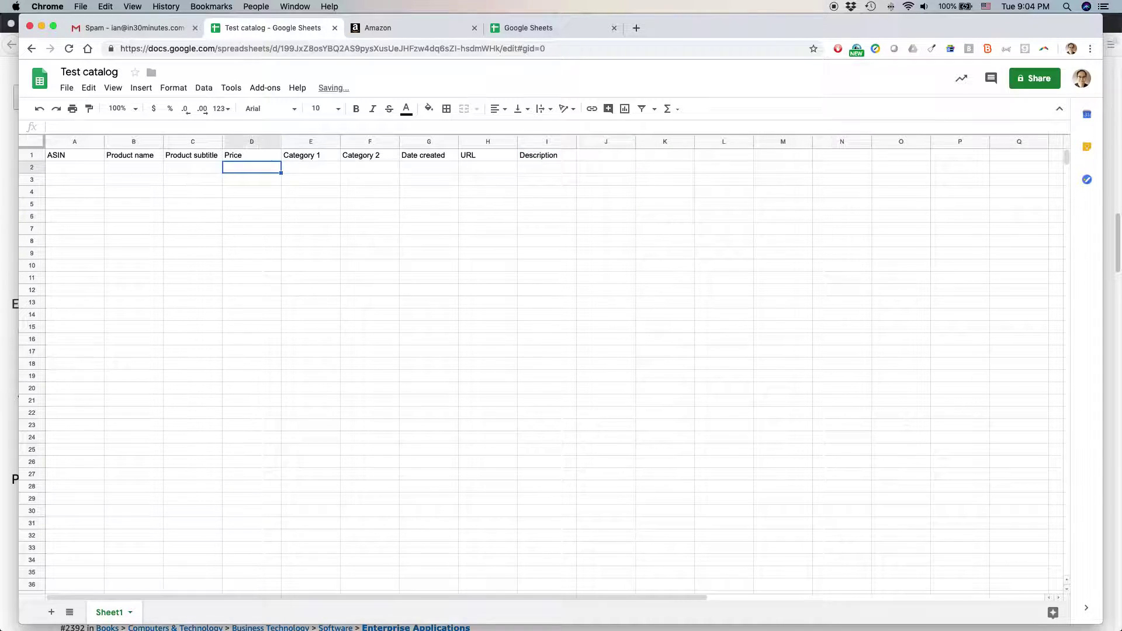
left_click(75, 167)
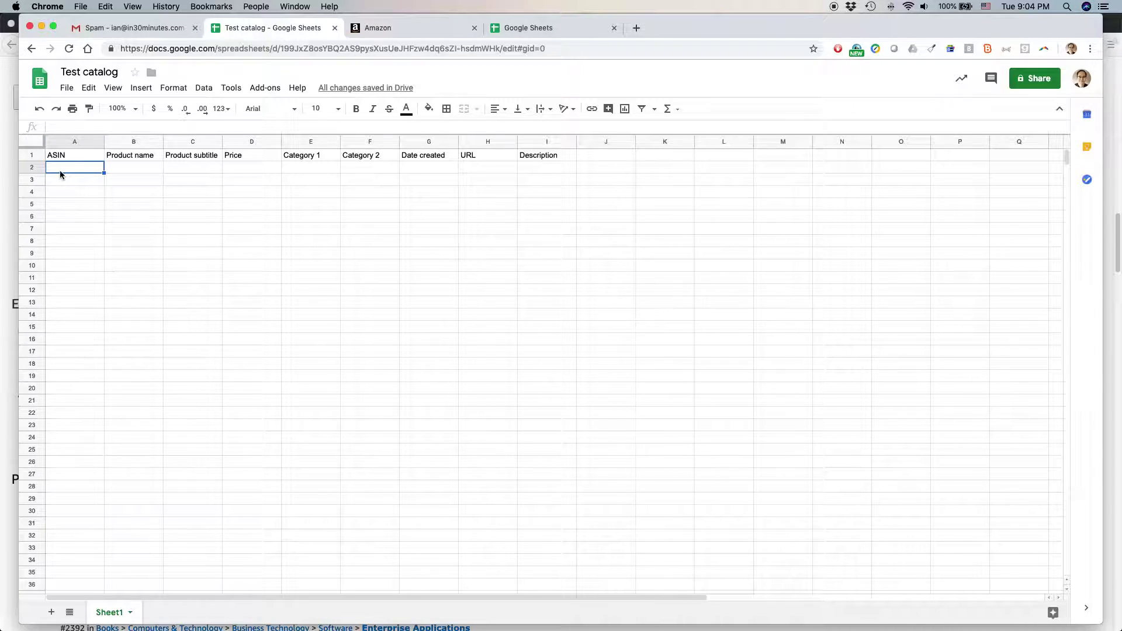
Open 2019 i30 Media Catalog from the Sheets file list, then return to Test catalog.
left_click(522, 29)
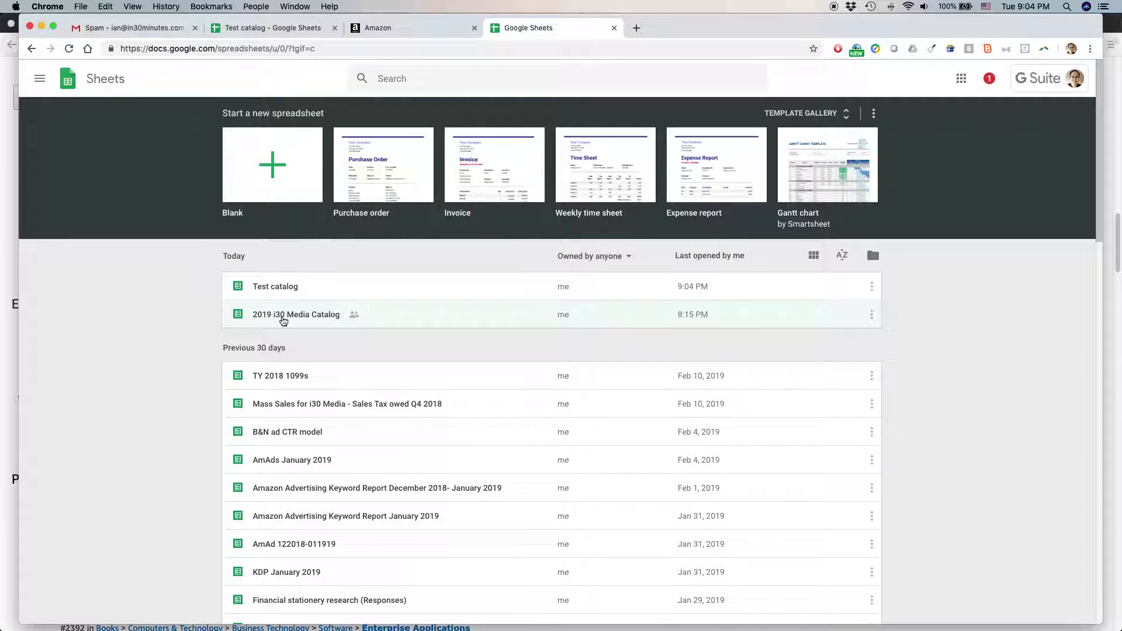
left_click(279, 317)
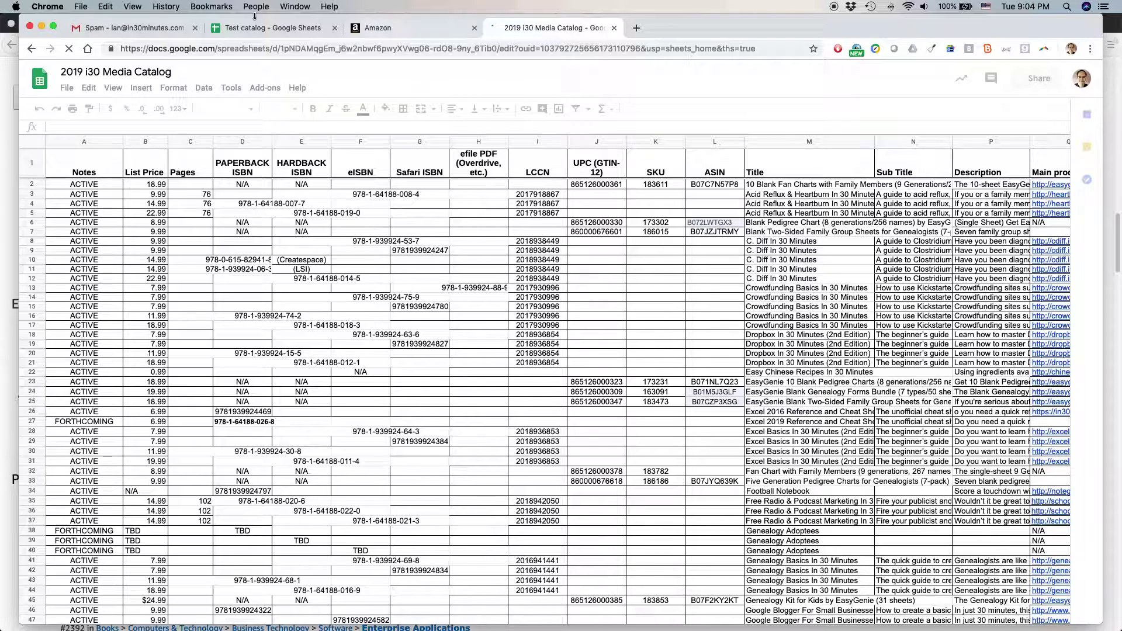
left_click(254, 29)
Change the A1 header from ASIN to ISBN, then switch to the 2019 i30 Media Catalog.
left_click(60, 157)
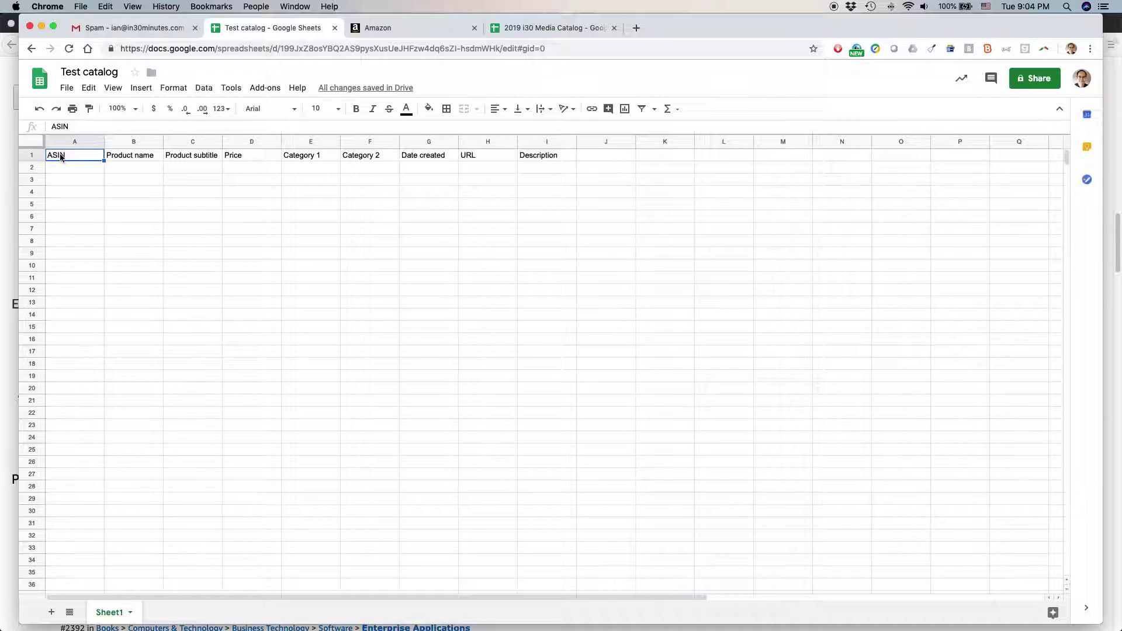
key("Return")
key("BackSpace")
key("BackSpace")
key("BackSpace")
type("ISBN")
key("Return")
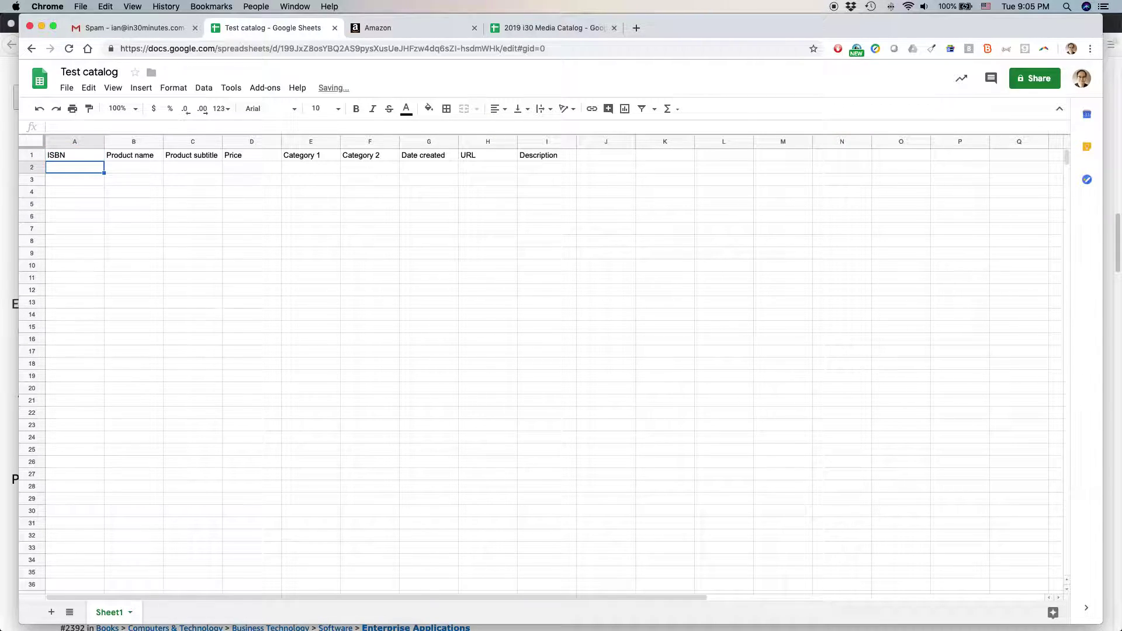
left_click(74, 155)
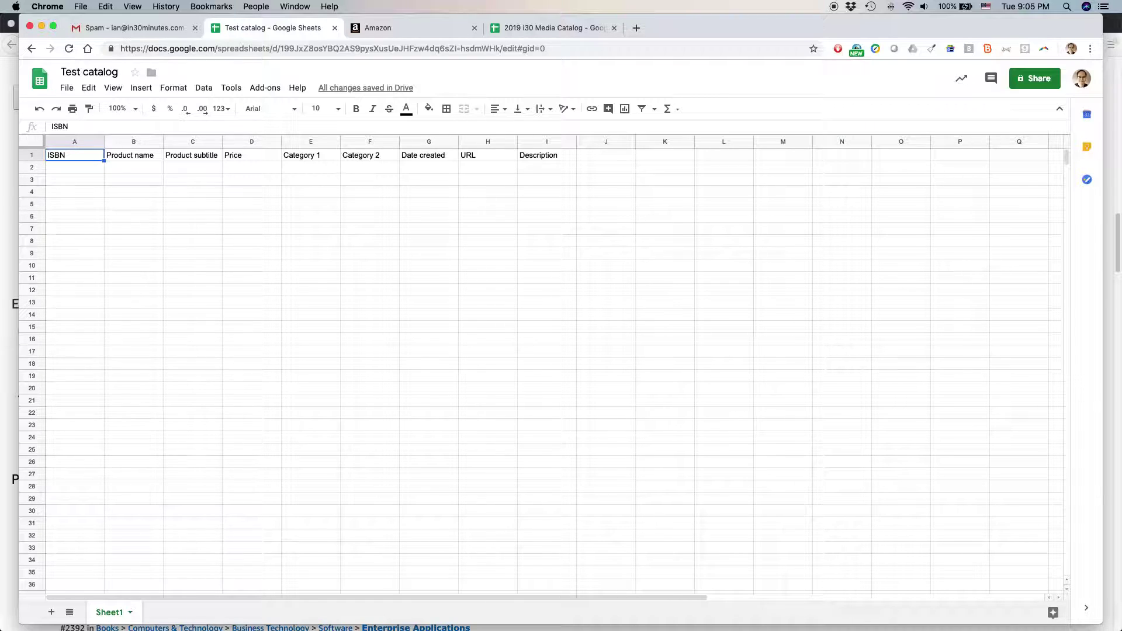
left_click(75, 167)
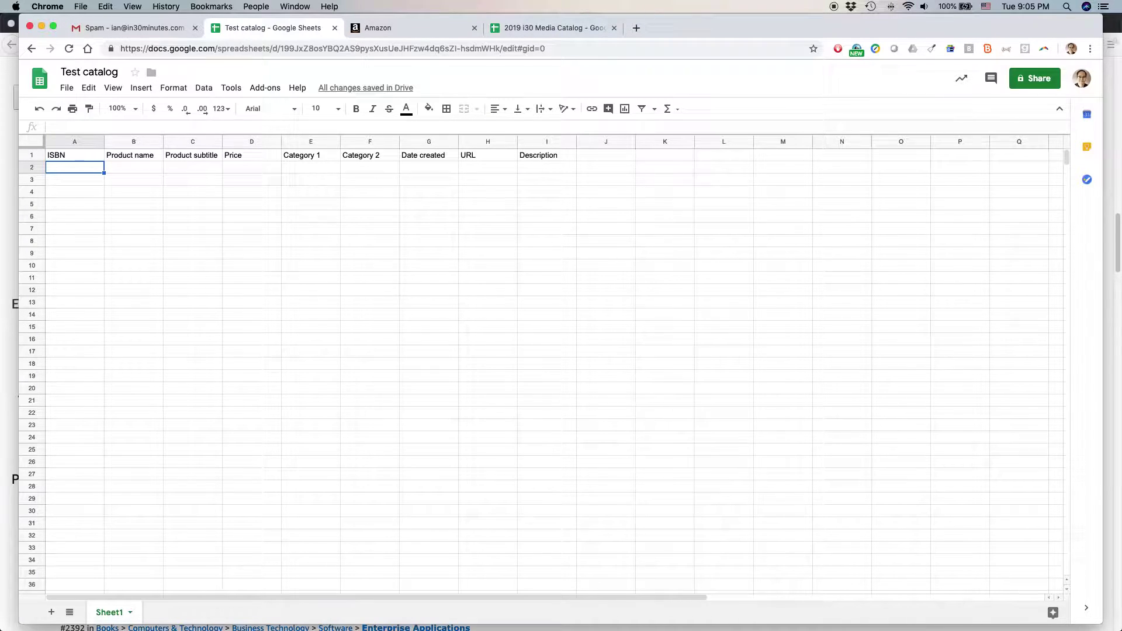
key("ctrl+Tab")
key("ctrl+Tab")
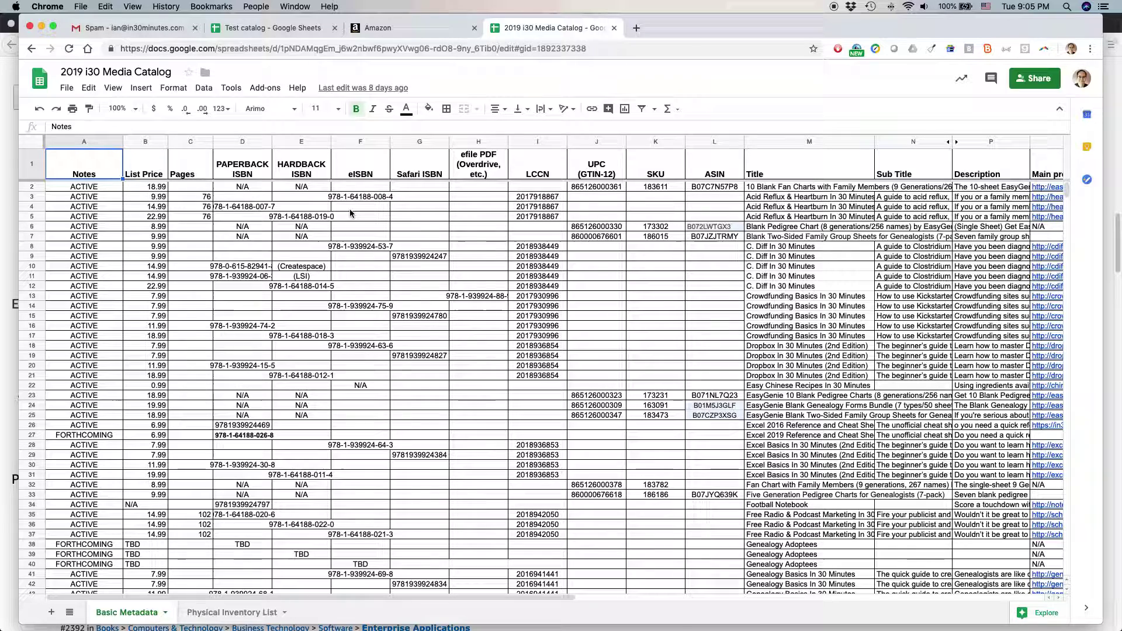
Drag the SKU column from K into column J, between LCCN and UPC (GTIN-12).
left_click(529, 141)
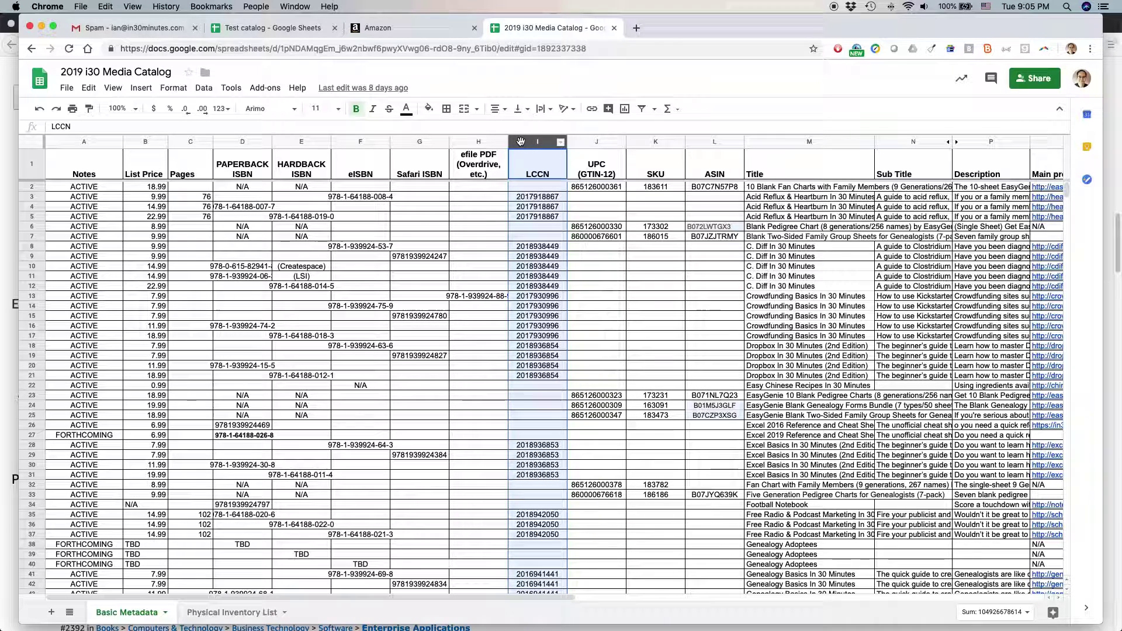
left_click(643, 140)
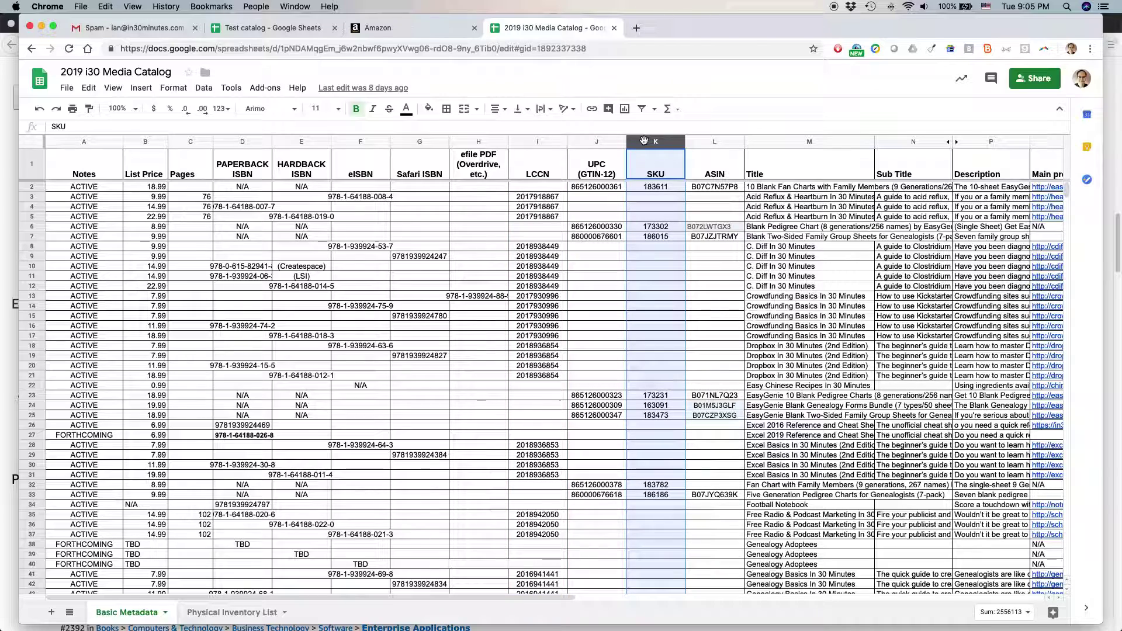
left_click_drag(644, 142, 583, 145)
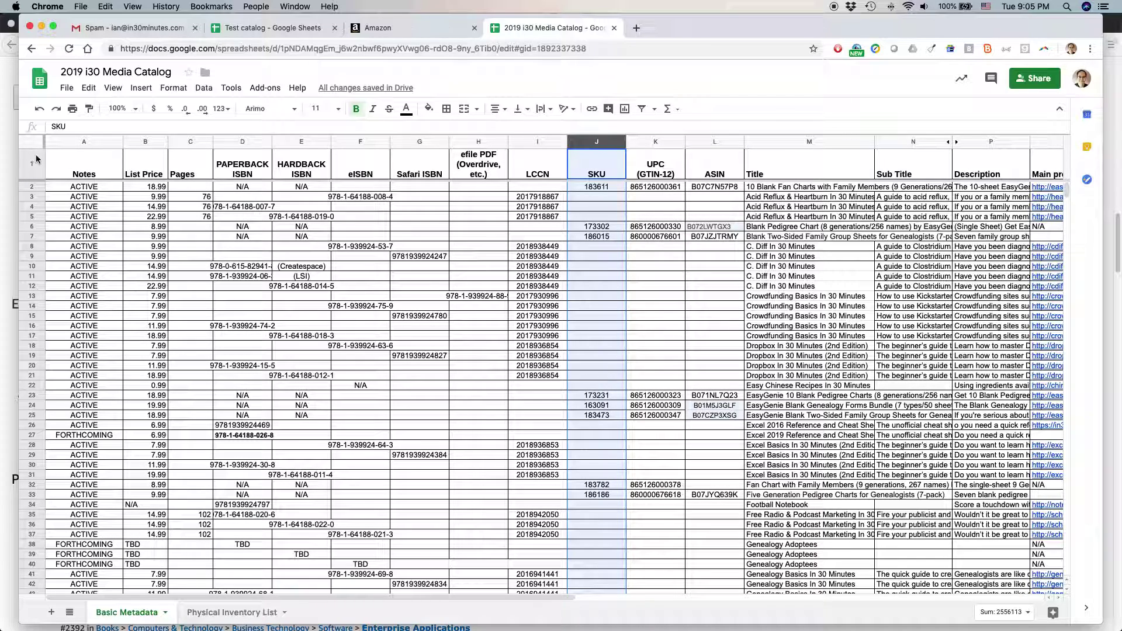
Sort the whole sheet A→Z by List Price in column B, then switch to the Lean Media site.
left_click(136, 142)
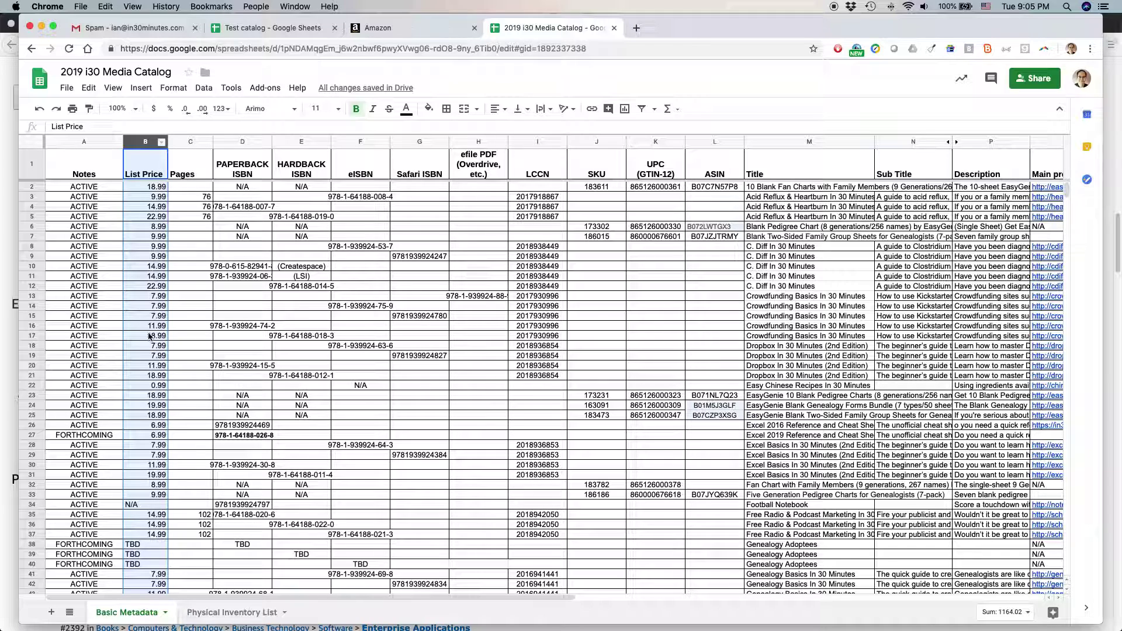
left_click(162, 143)
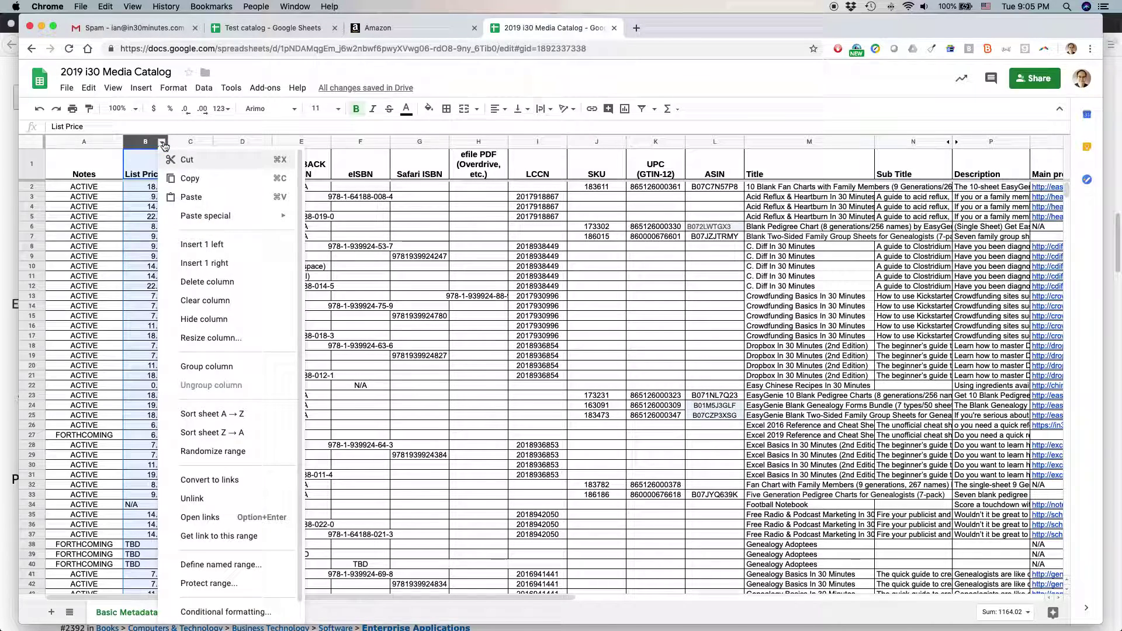
left_click(247, 415)
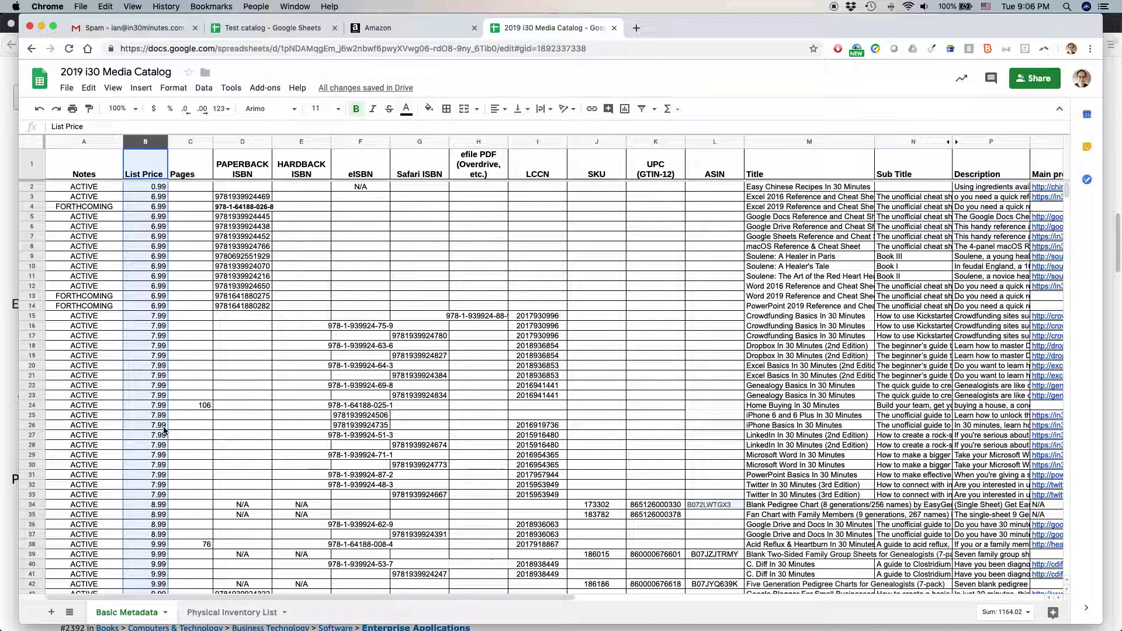
key("super+Tab")
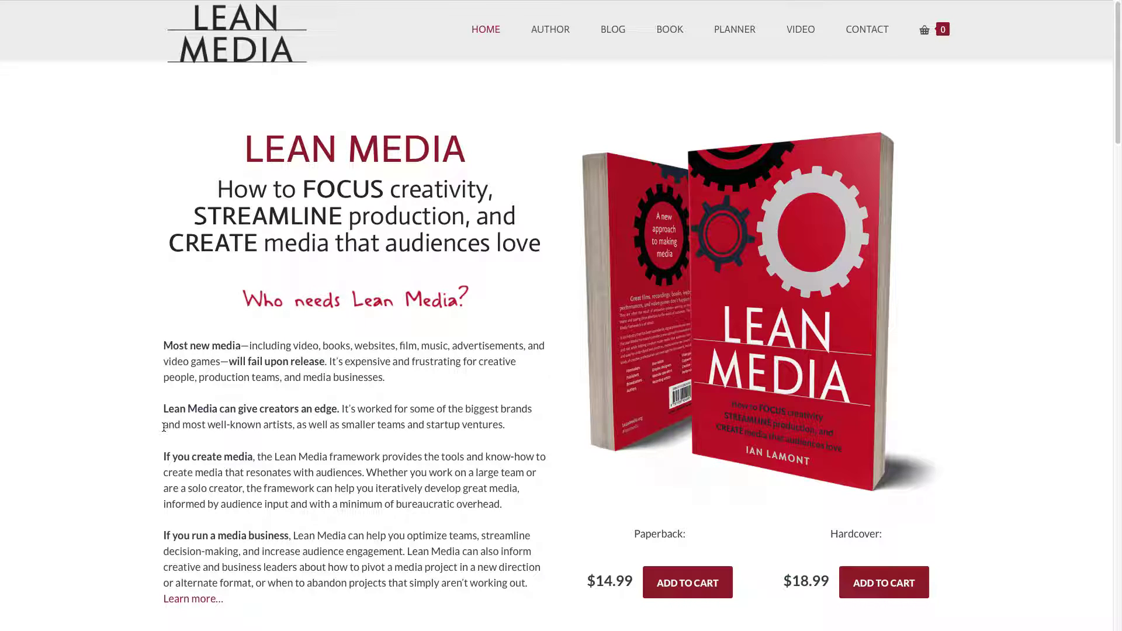
Browse the Lean Media blog posts, then go to the Video page.
left_click(615, 36)
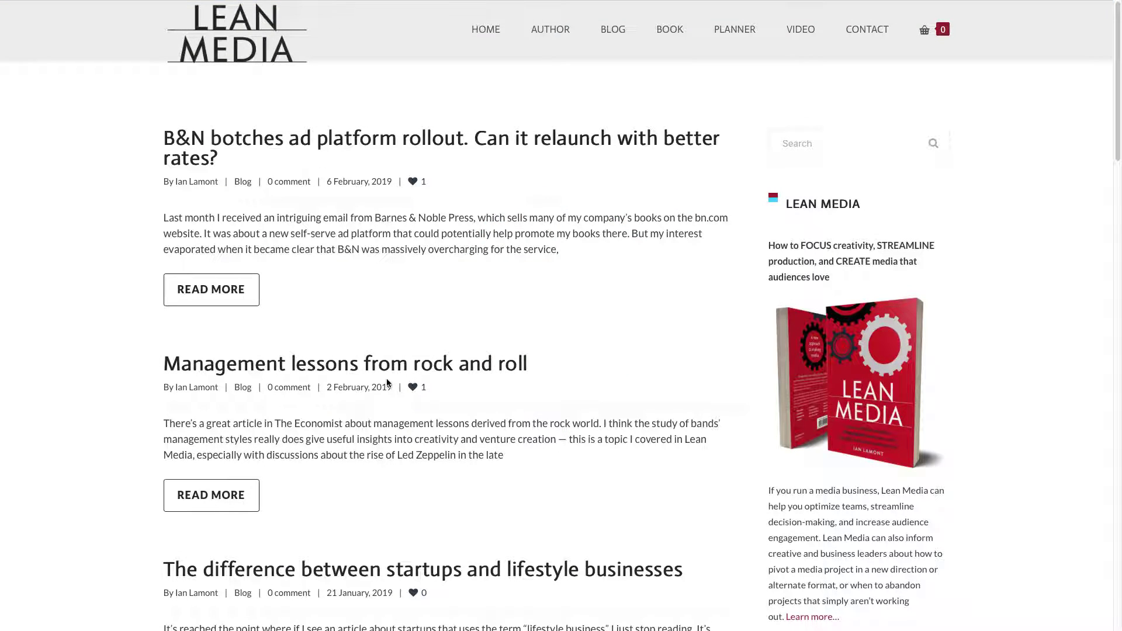
scroll(275, 290, "down", 4)
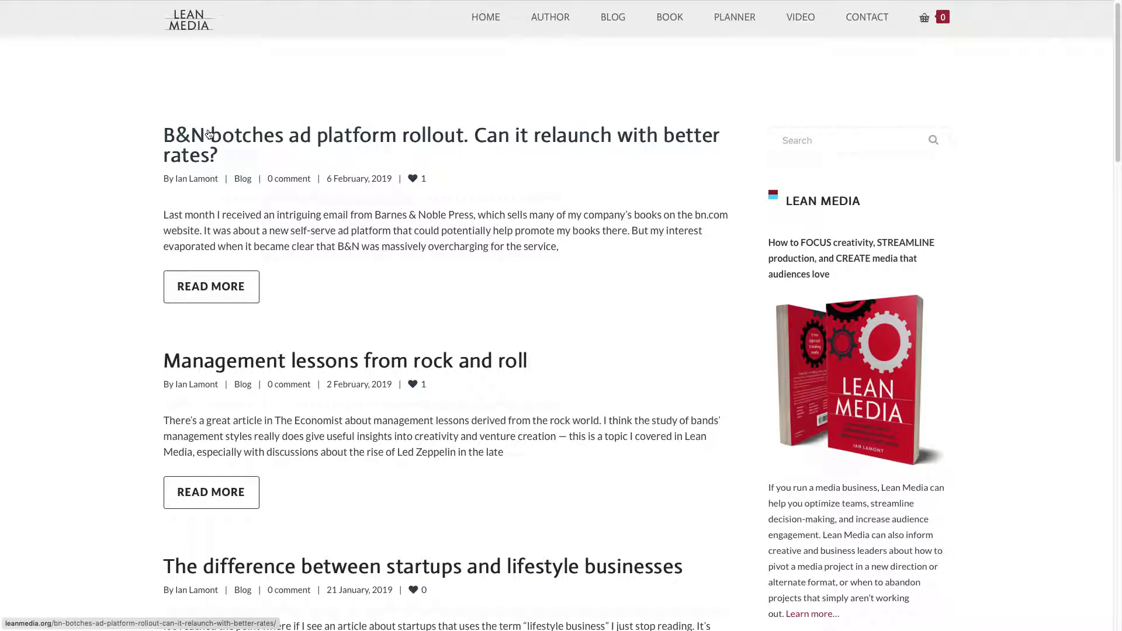
scroll(313, 268, "down", 2)
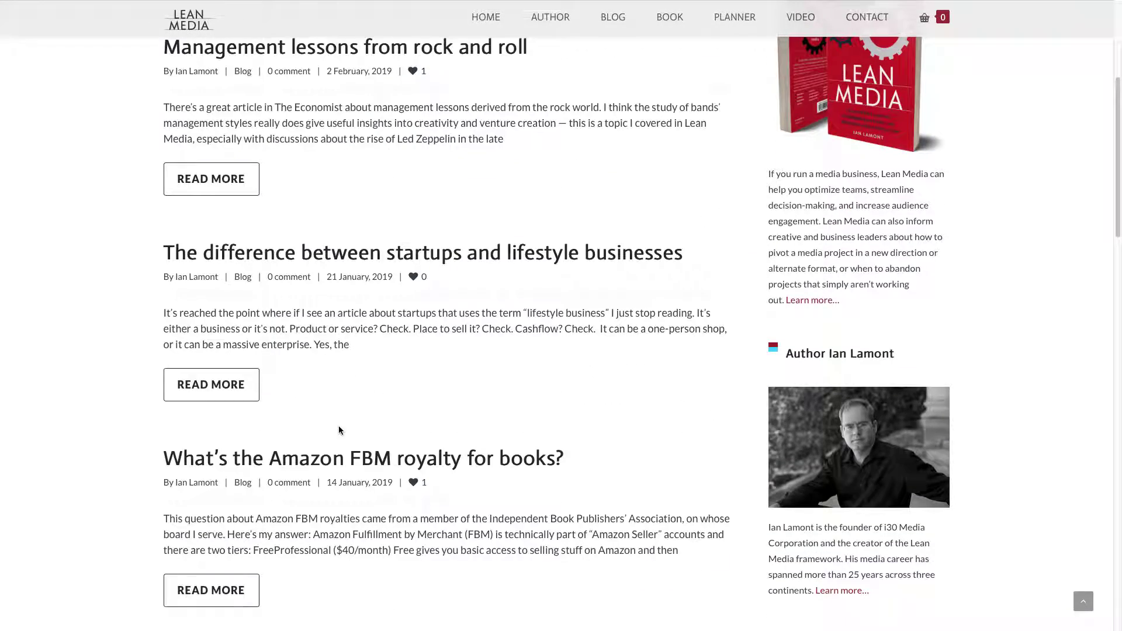
scroll(476, 465, "up", 5)
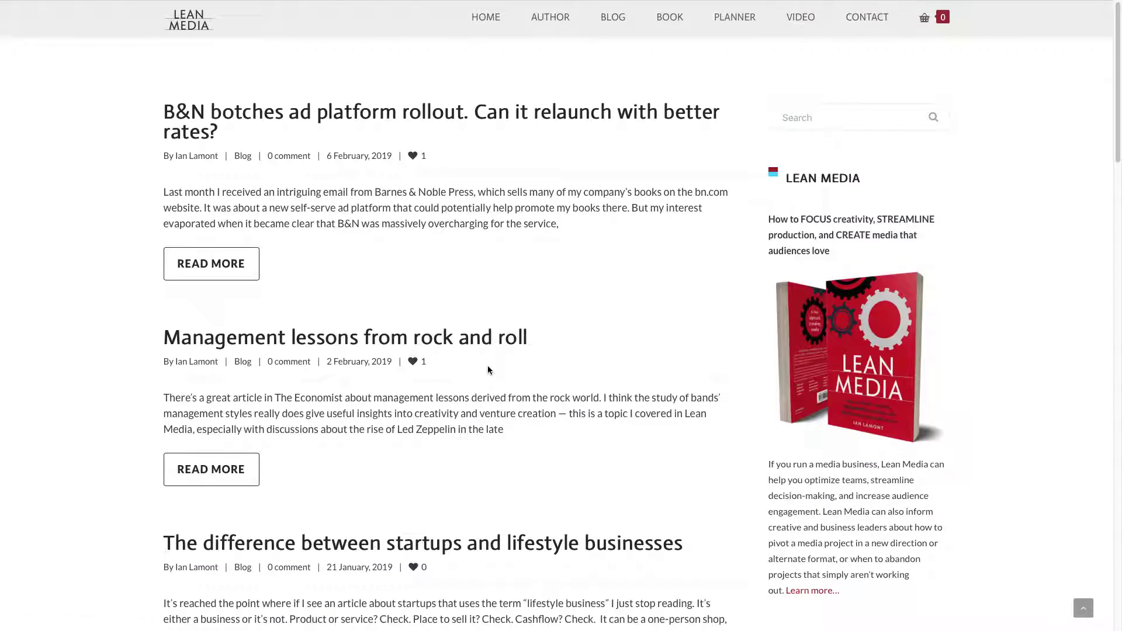
left_click(797, 21)
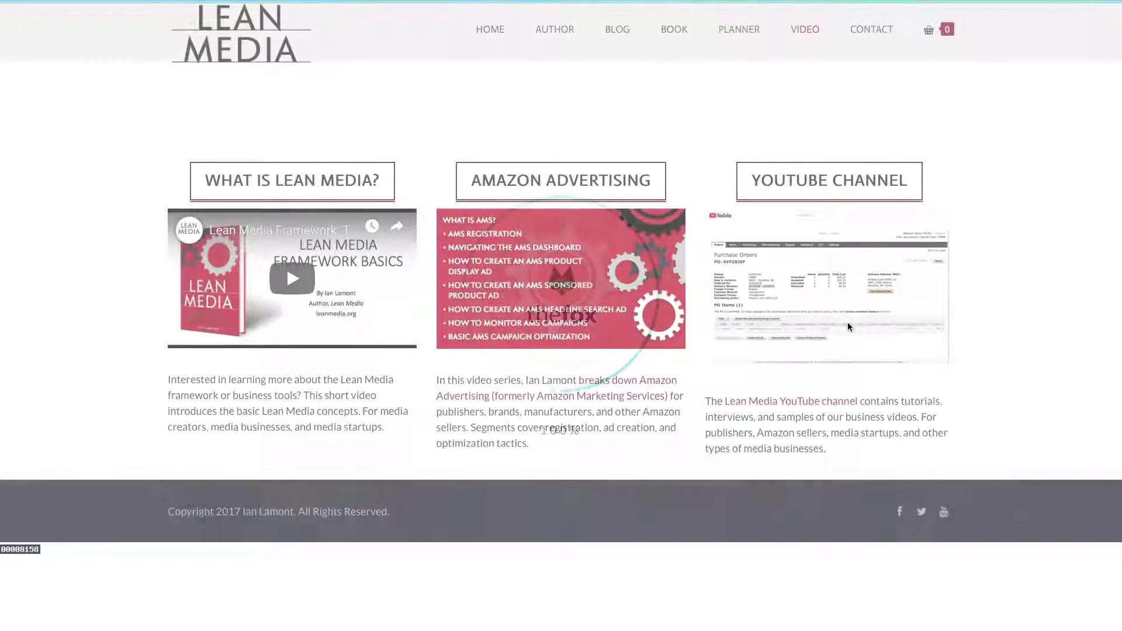